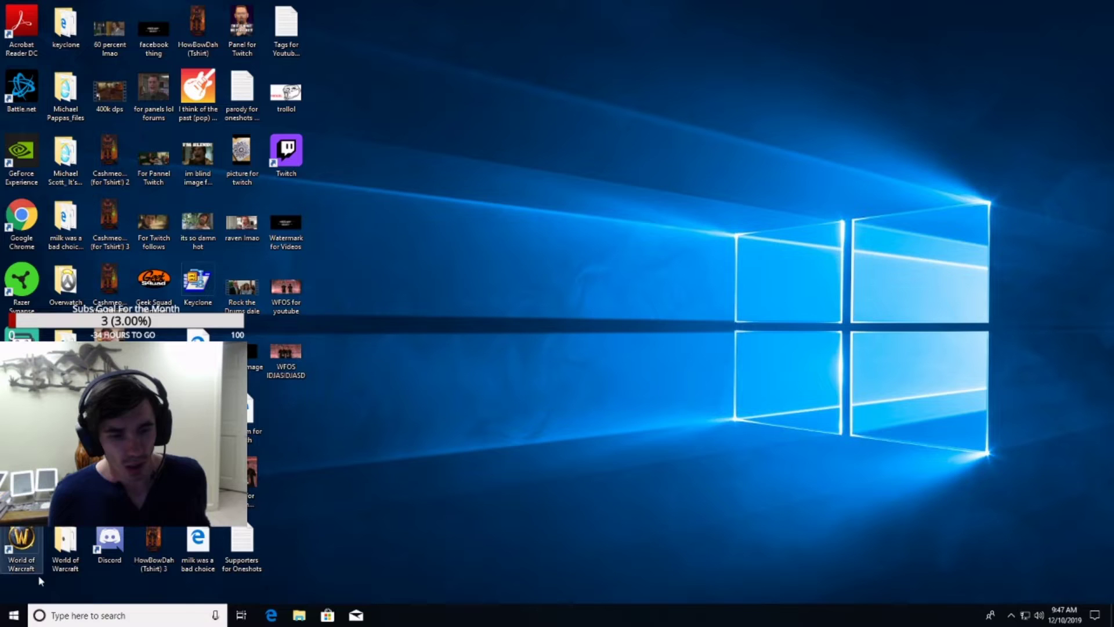
Find and launch Google Chrome from the Windows search
{"action": "left_click", "coordinate": [112, 614]}
{"action": "type", "text": "googl"}
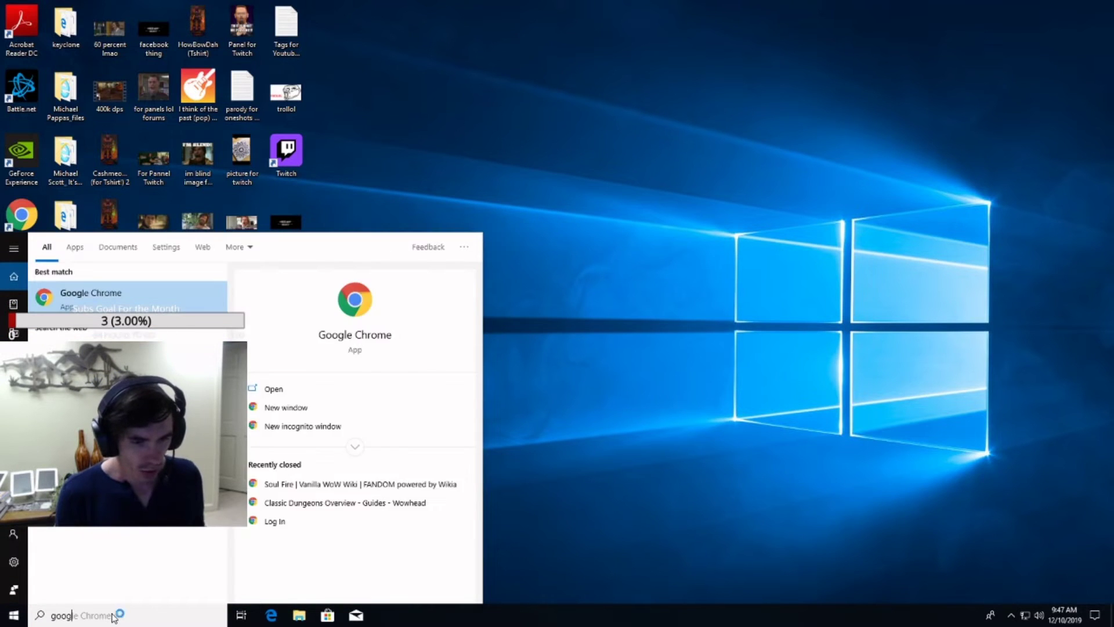
{"action": "key", "text": "Return"}
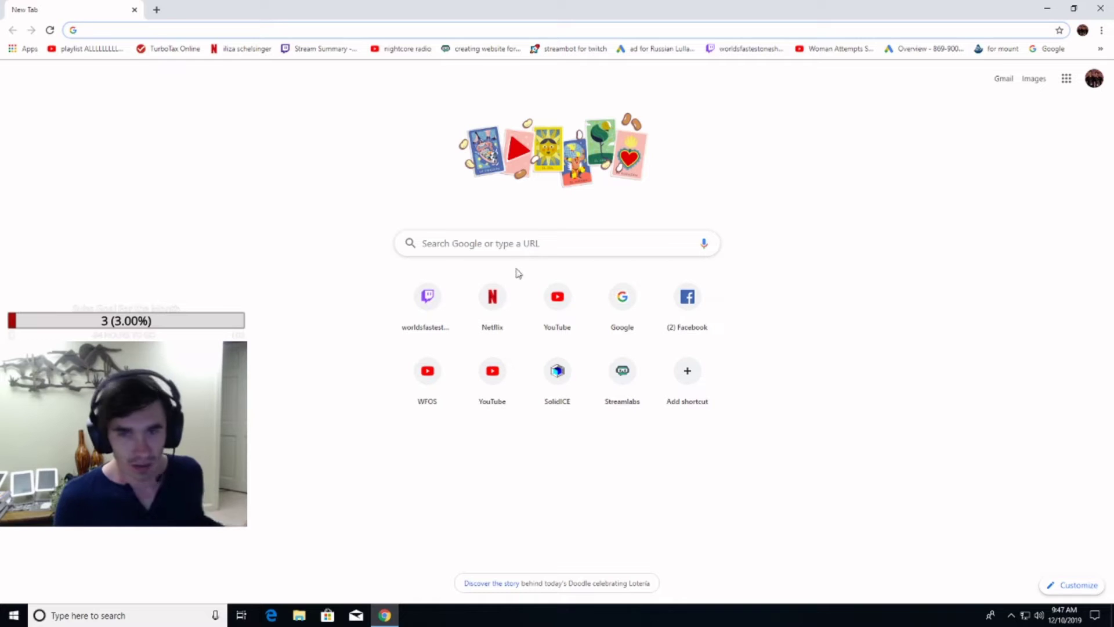
{"action": "left_click", "coordinate": [503, 249]}
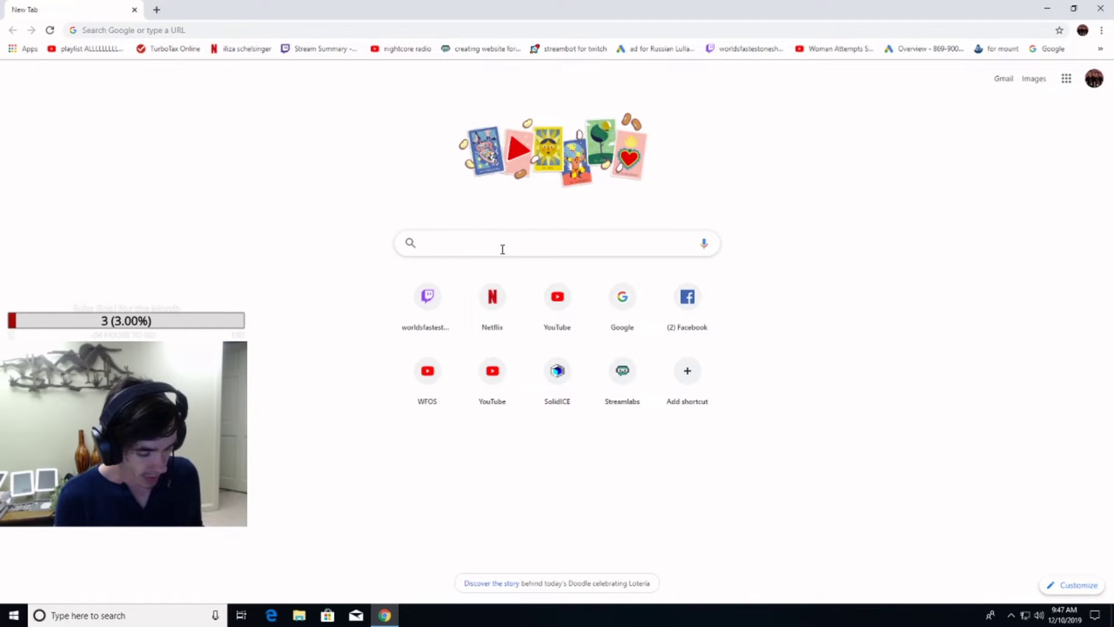
{"action": "type", "text": "keyclone"}
{"action": "left_click", "coordinate": [364, 353]}
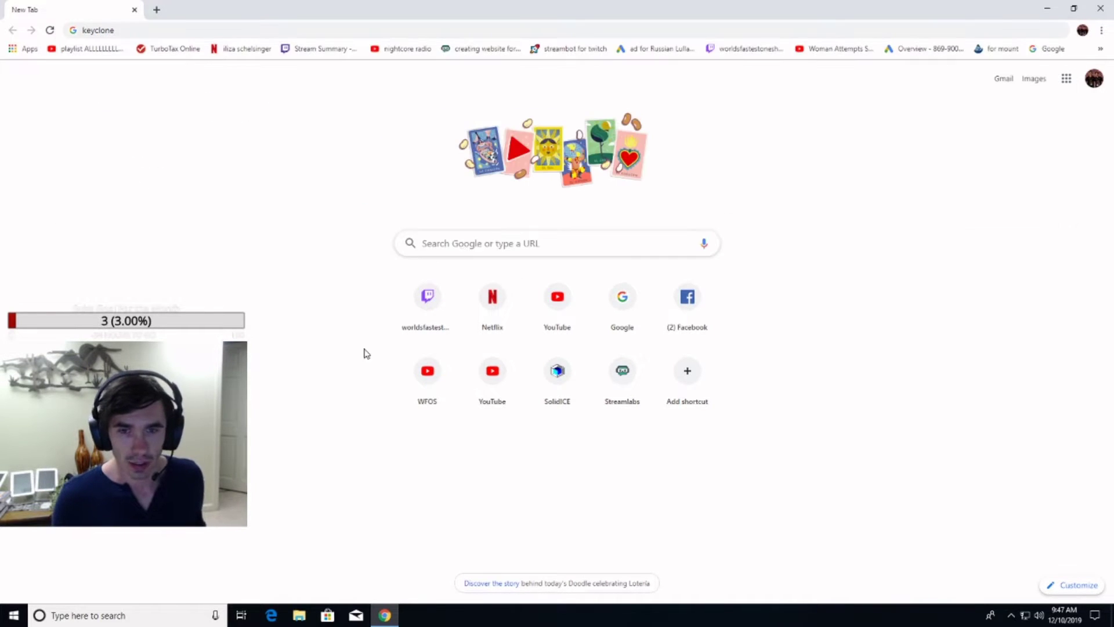
{"action": "left_click", "coordinate": [470, 242]}
{"action": "type", "text": "keyclone"}
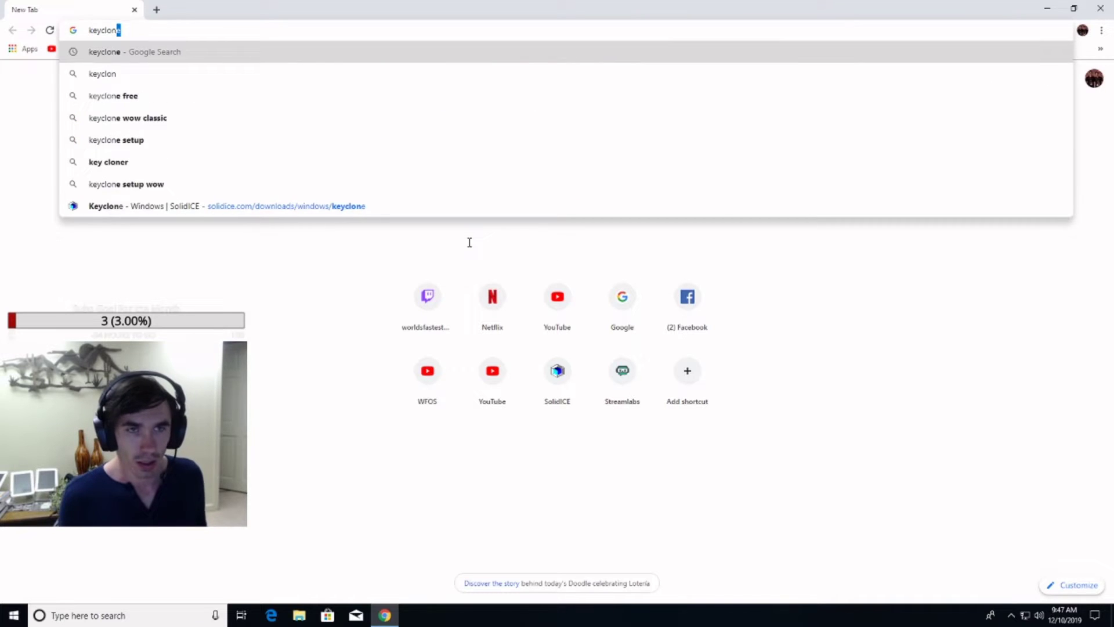
{"action": "left_click", "coordinate": [351, 308]}
Go to google.com, search for keyclone, and open the SolidICE Keyclone for Windows page from the results
{"action": "left_click", "coordinate": [173, 29]}
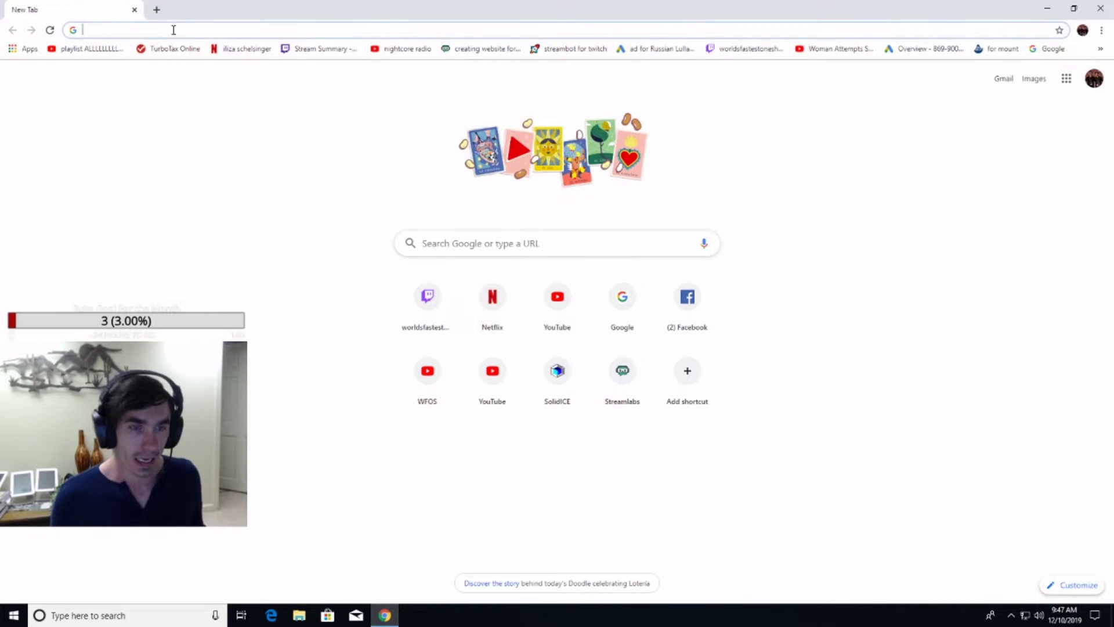
{"action": "type", "text": "google.c"}
{"action": "key", "text": "Return"}
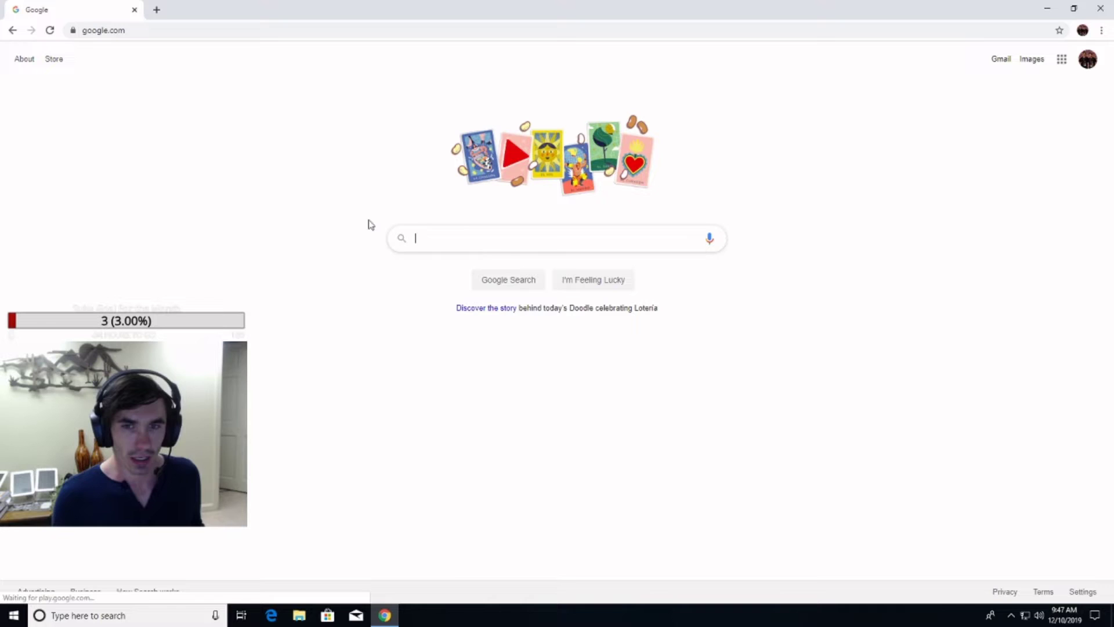
{"action": "type", "text": "keyclone"}
{"action": "key", "text": "Return"}
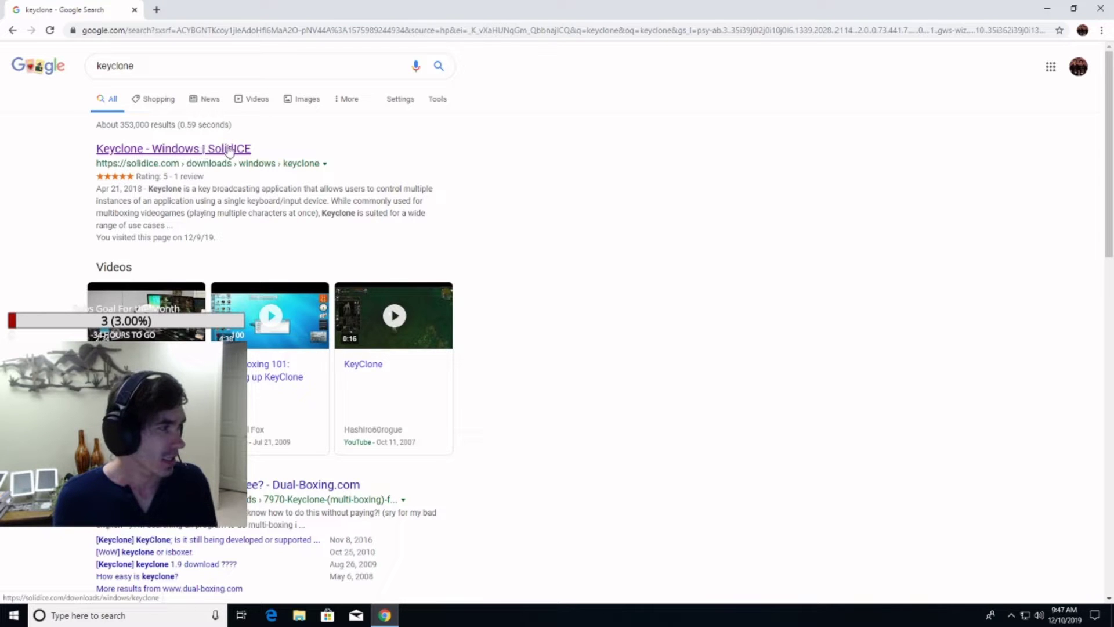
{"action": "left_click", "coordinate": [187, 150]}
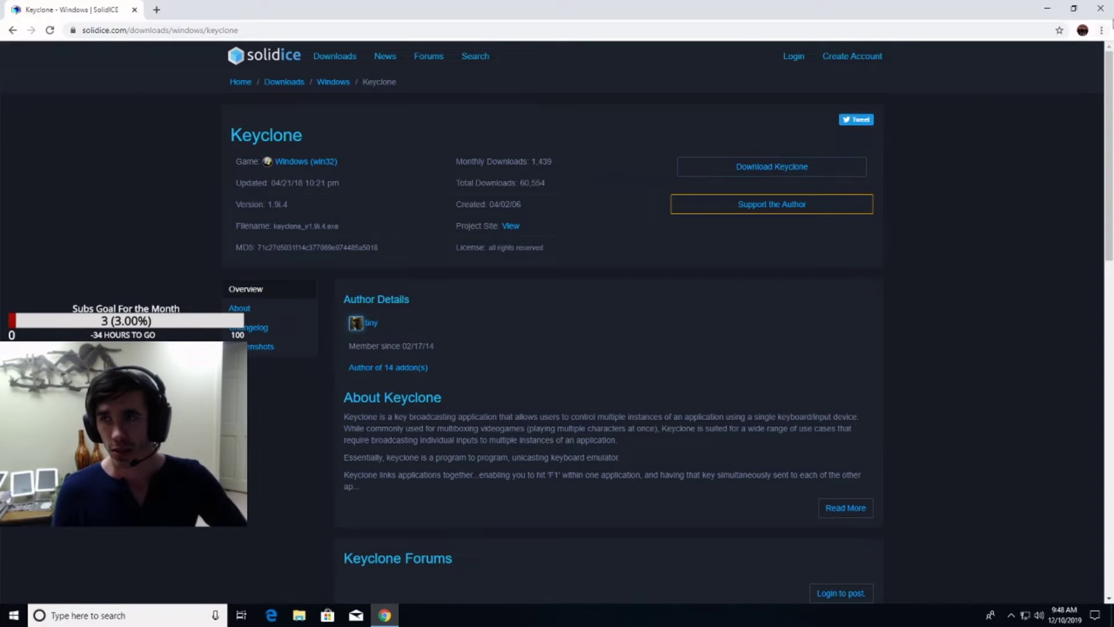
Close the browser and refresh the desktop
{"action": "left_click", "coordinate": [1101, 8]}
{"action": "right_click", "coordinate": [500, 175]}
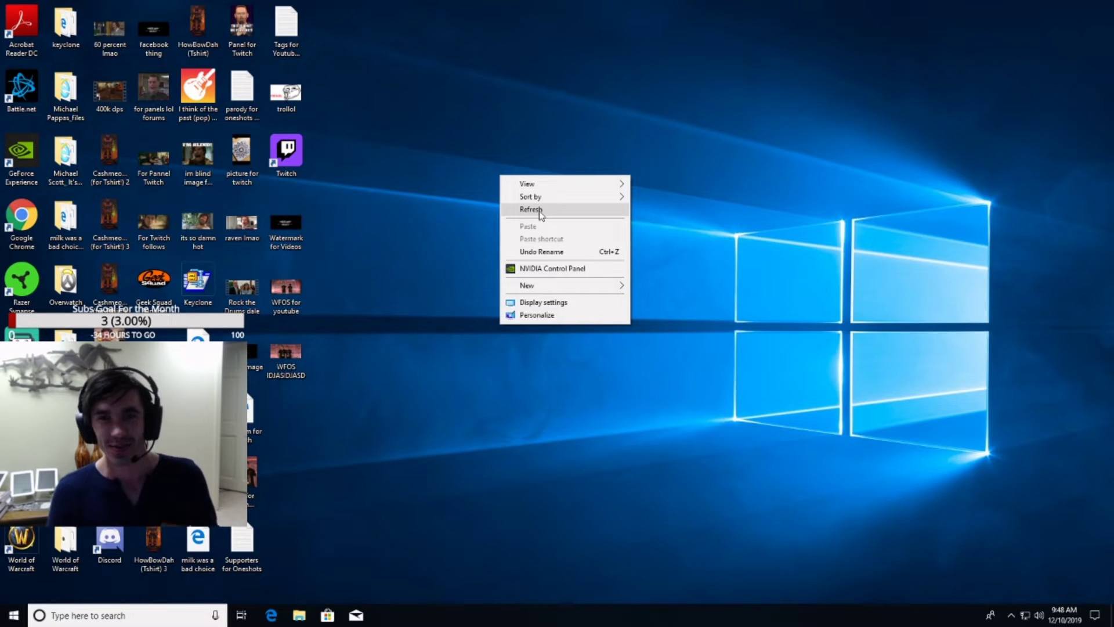
{"action": "left_click", "coordinate": [540, 212]}
{"action": "right_click", "coordinate": [446, 171]}
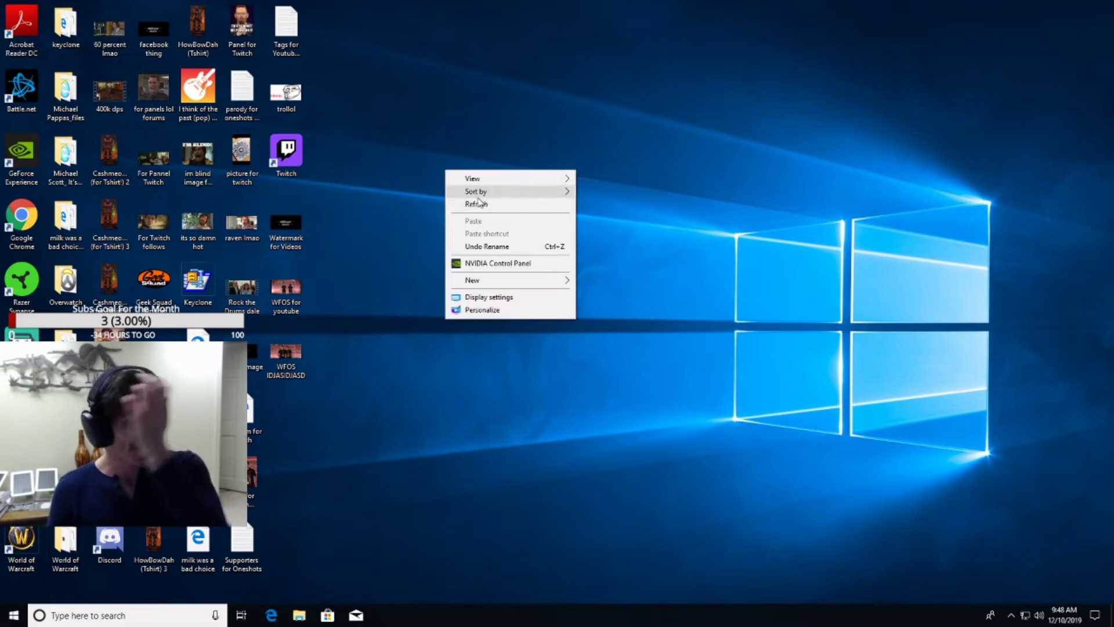
{"action": "left_click", "coordinate": [477, 204]}
{"action": "right_click", "coordinate": [446, 182]}
{"action": "left_click", "coordinate": [476, 217]}
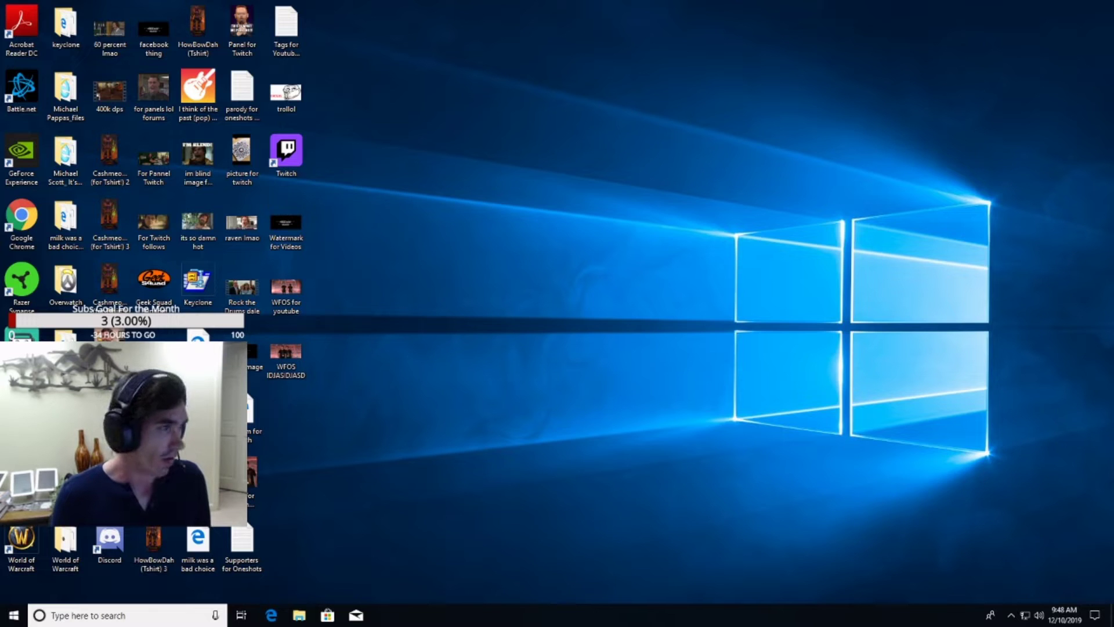
Launch the keyclone application from the desktop's keyclone folder and move its window clear of the file list
{"action": "double_click", "coordinate": [65, 26]}
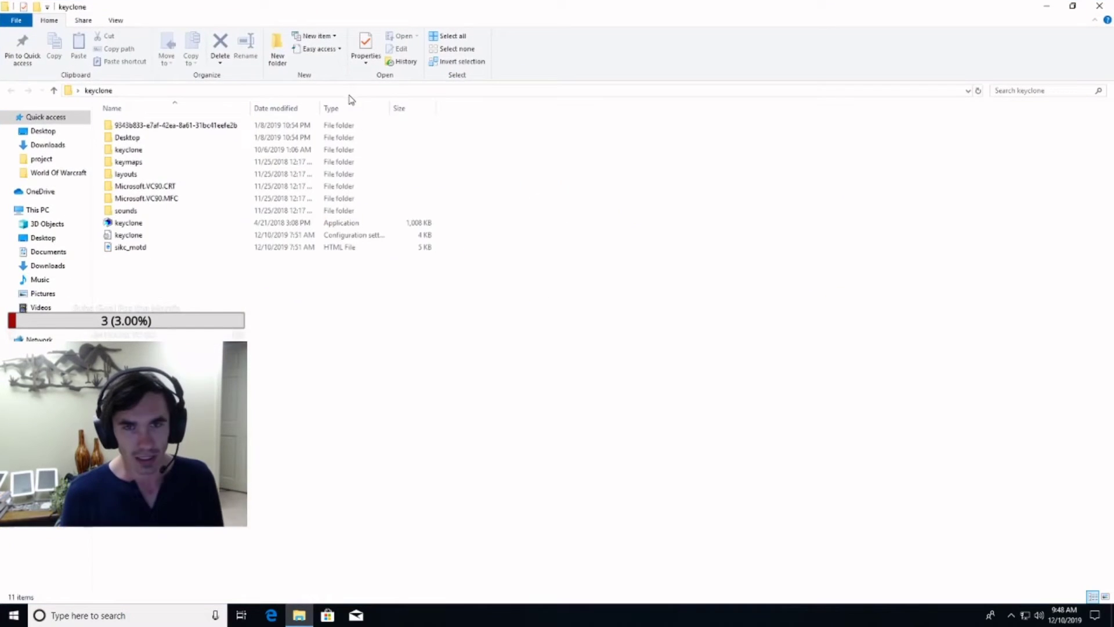
{"action": "right_click", "coordinate": [138, 227]}
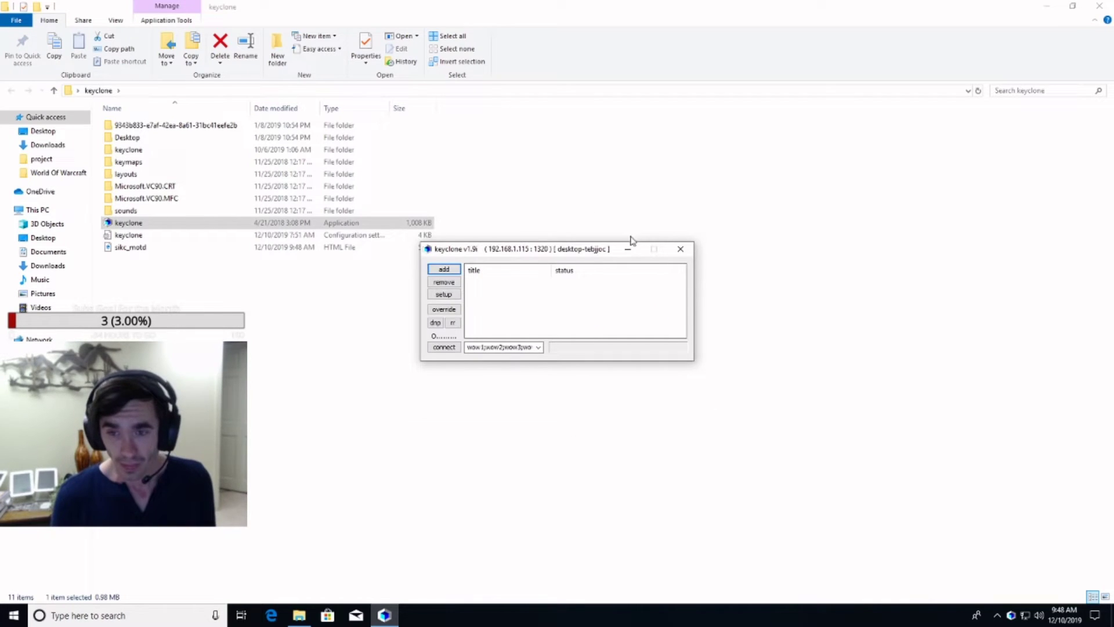
{"action": "left_click_drag", "start_coordinate": [566, 248], "coordinate": [798, 167]}
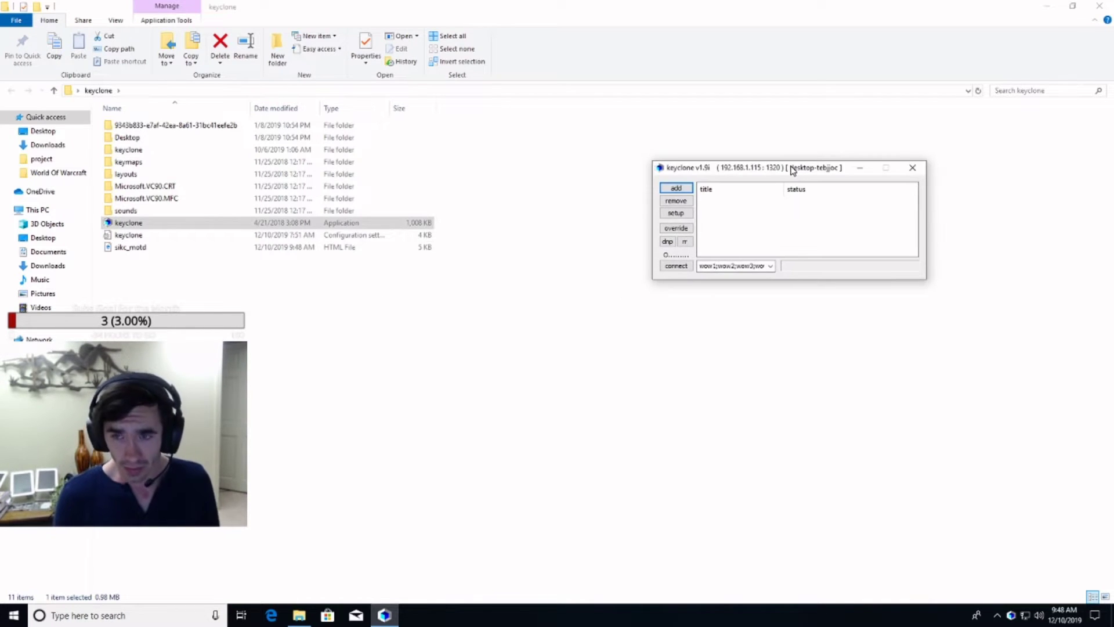
Open the command editor in keyclone's setup and look through the commands wow1 to wow5
{"action": "left_click", "coordinate": [676, 214]}
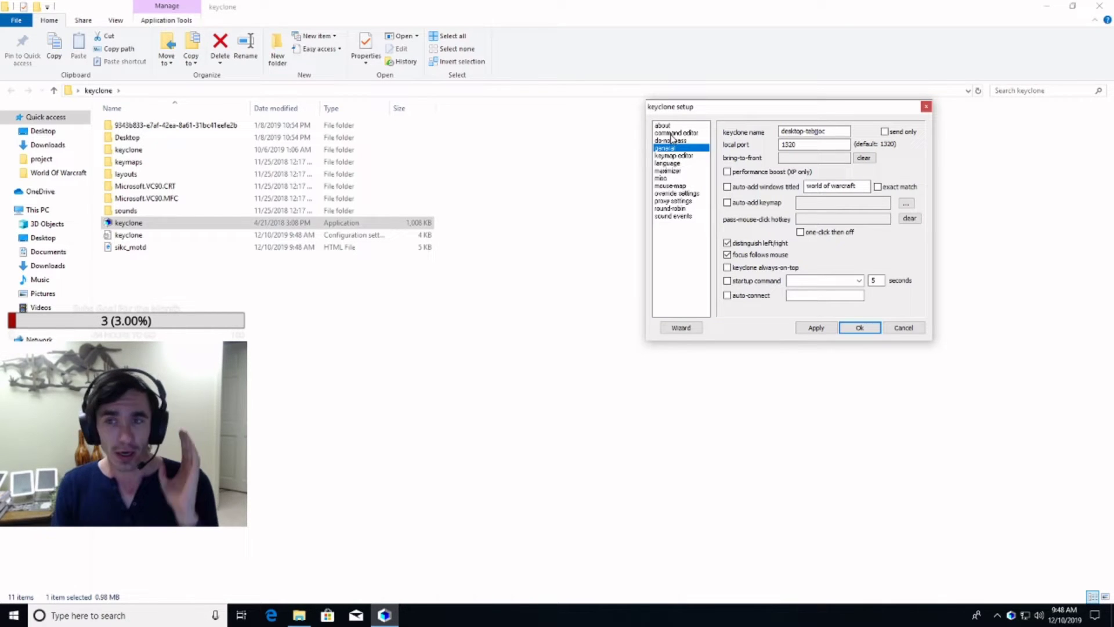
{"action": "left_click", "coordinate": [673, 133]}
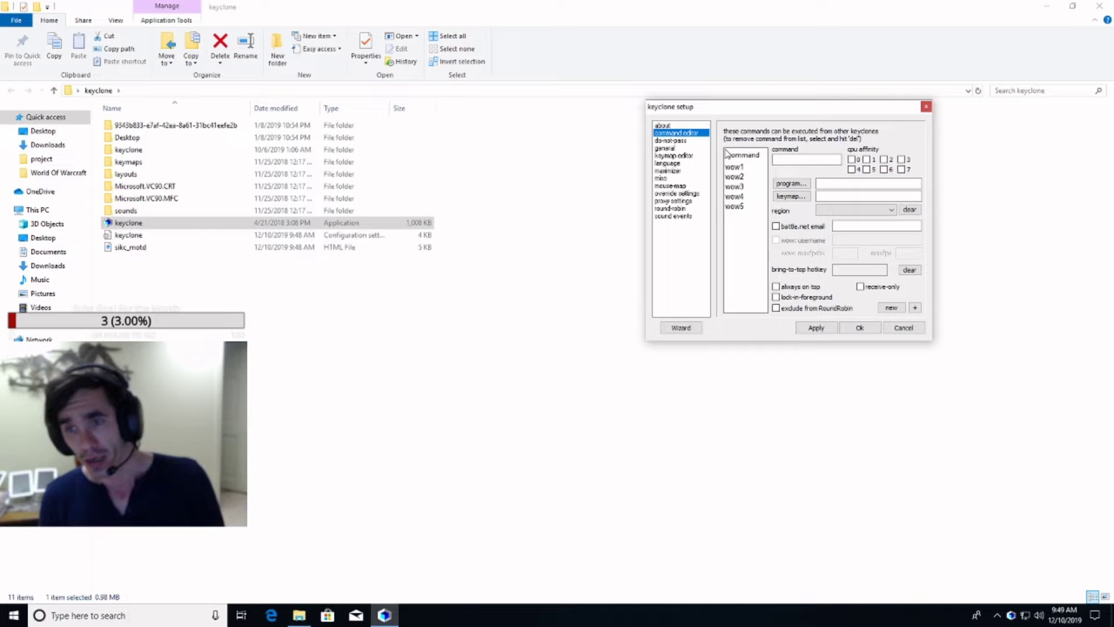
{"action": "left_click", "coordinate": [737, 168]}
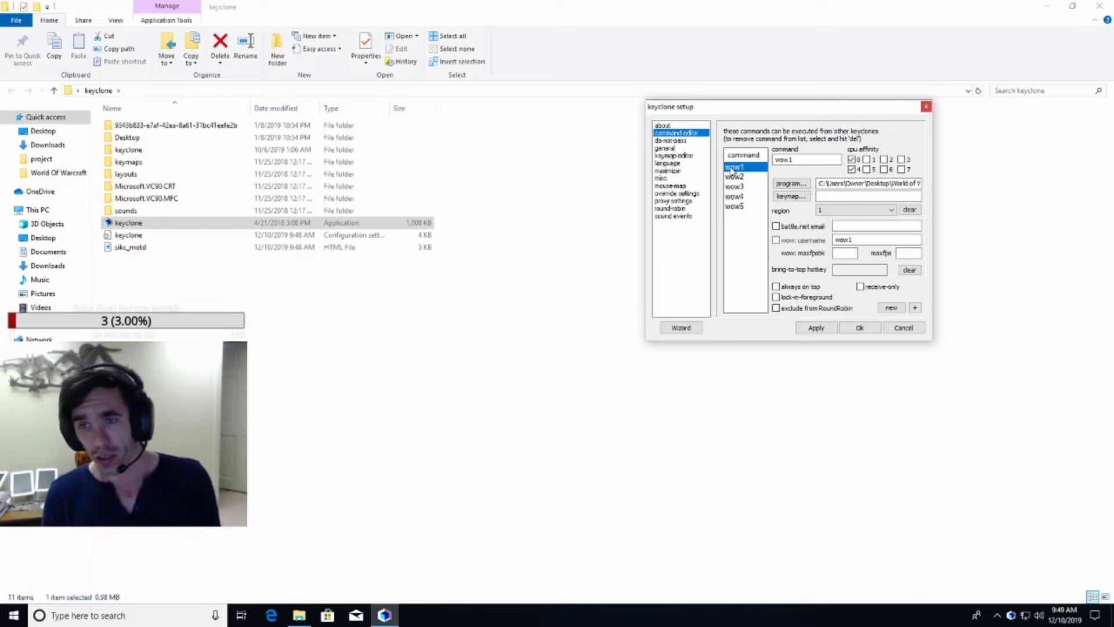
{"action": "left_click", "coordinate": [735, 186]}
{"action": "left_click", "coordinate": [736, 198]}
{"action": "left_click", "coordinate": [737, 207]}
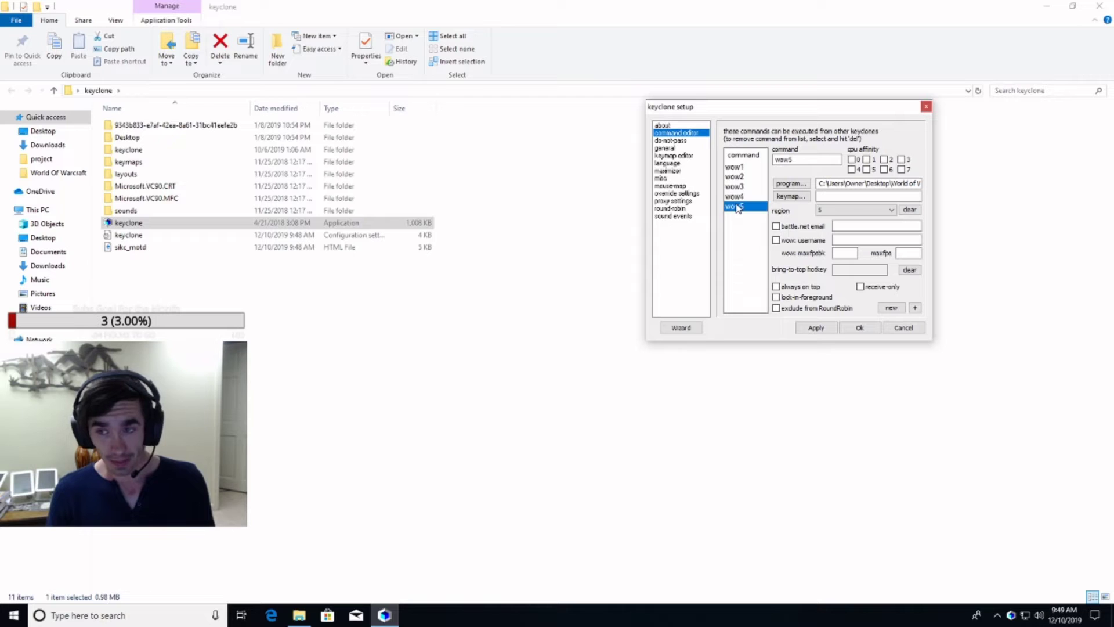
Compare the command name, CPU affinity, program and region settings across the commands wow1 to wow5
{"action": "left_click", "coordinate": [742, 168]}
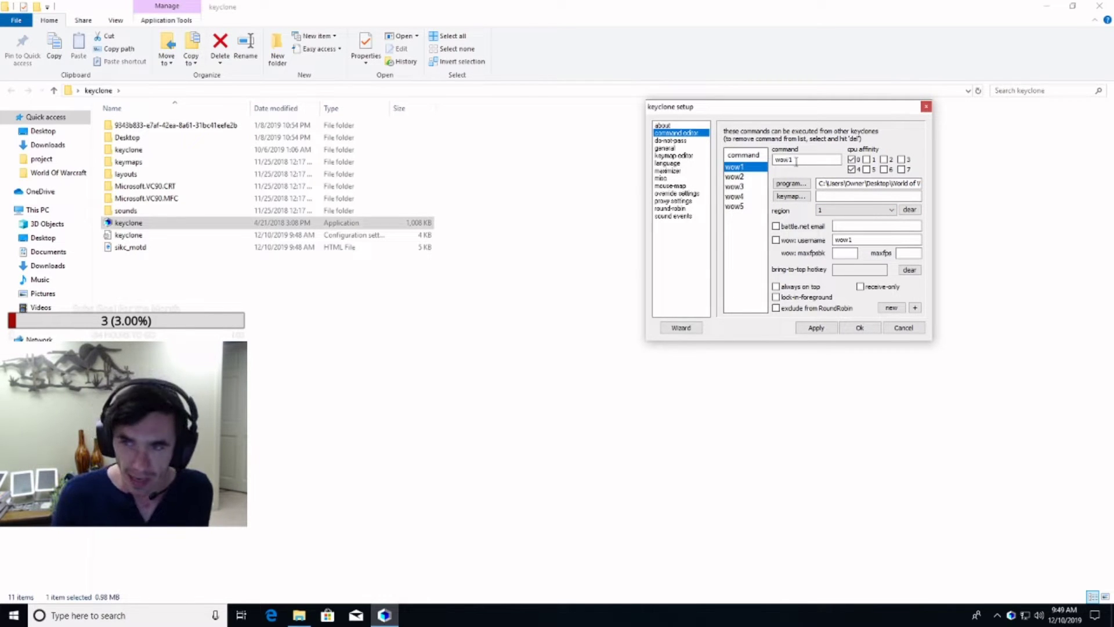
{"action": "left_click", "coordinate": [733, 176]}
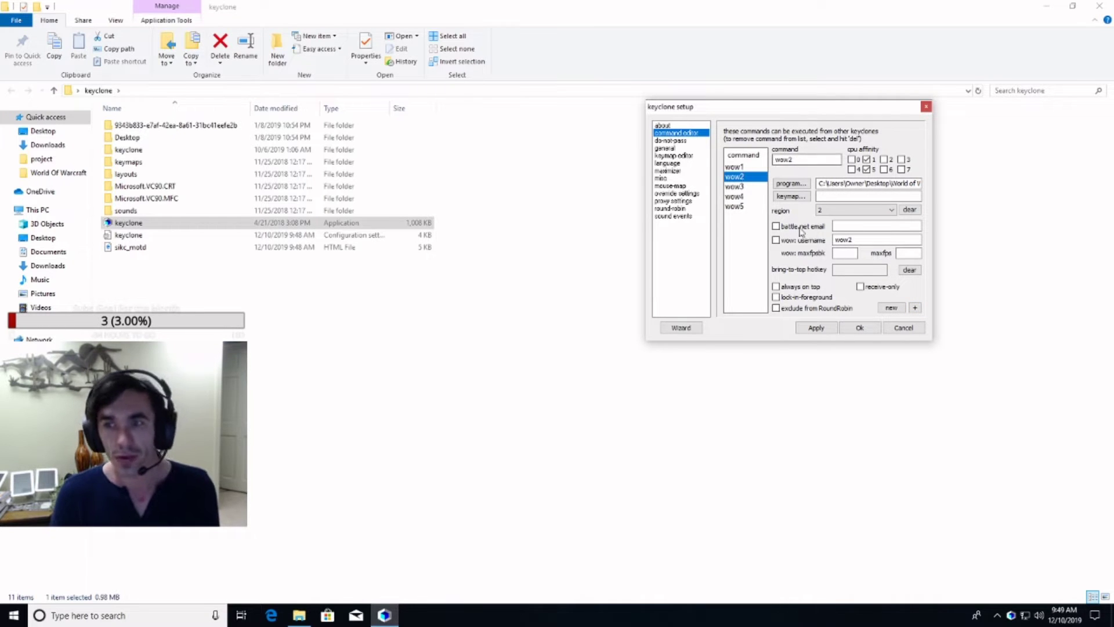
{"action": "left_click", "coordinate": [735, 187]}
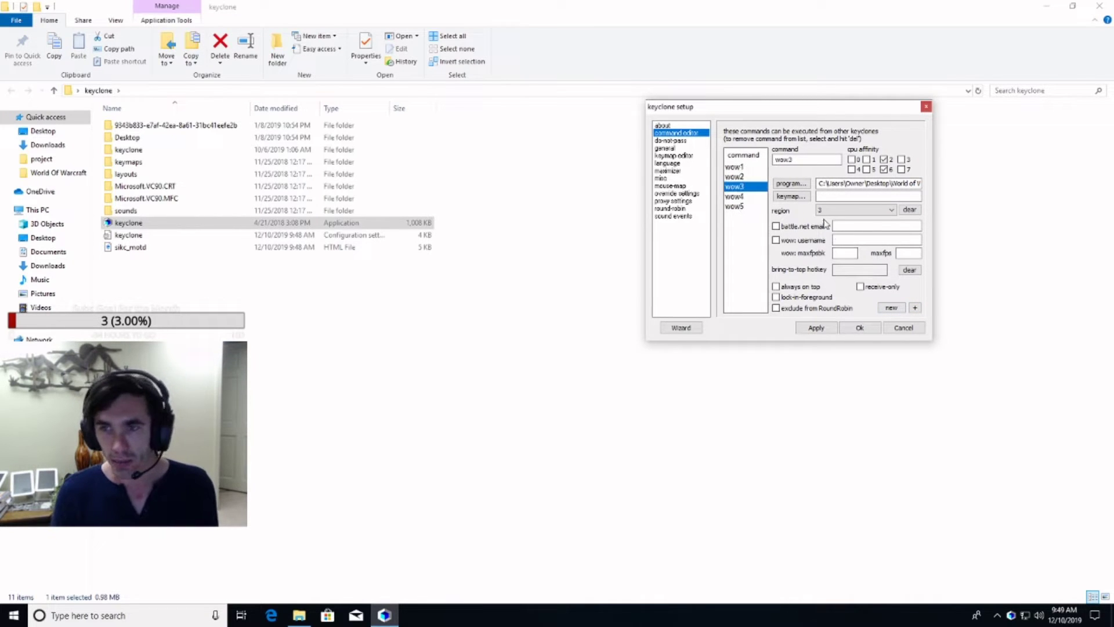
{"action": "left_click", "coordinate": [735, 176]}
{"action": "left_click", "coordinate": [736, 186]}
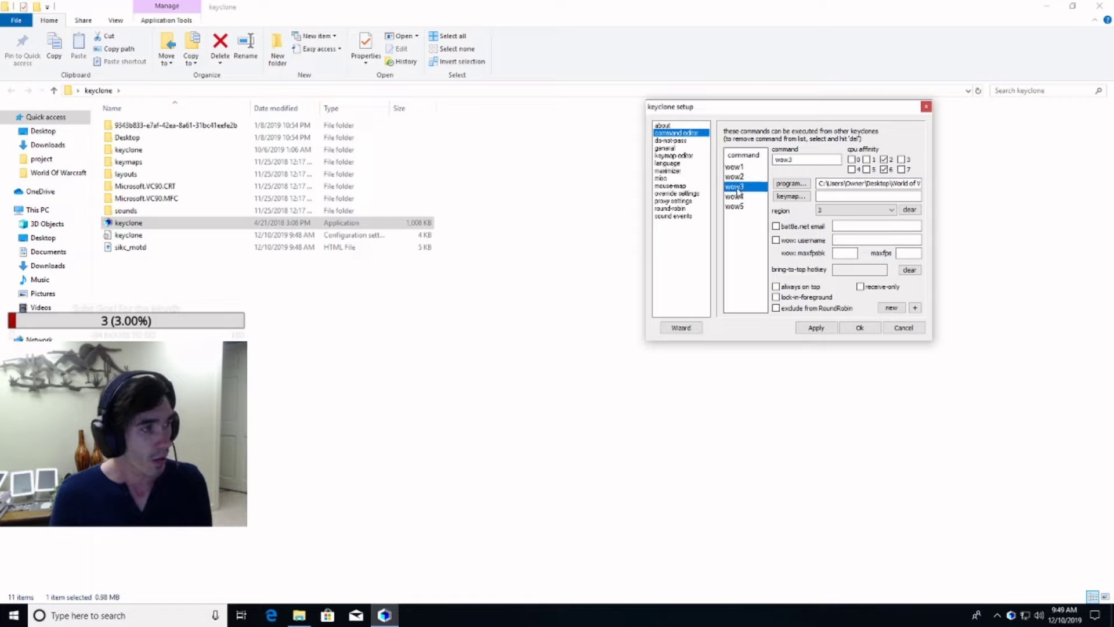
{"action": "left_click", "coordinate": [736, 196]}
{"action": "left_click", "coordinate": [735, 206]}
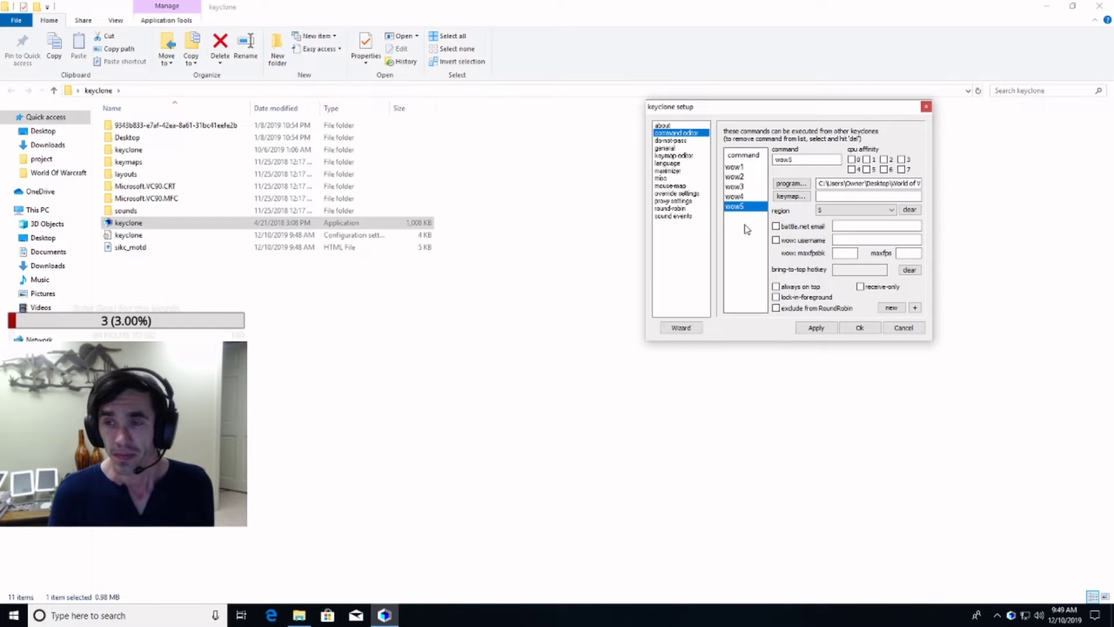
{"action": "left_click", "coordinate": [736, 168]}
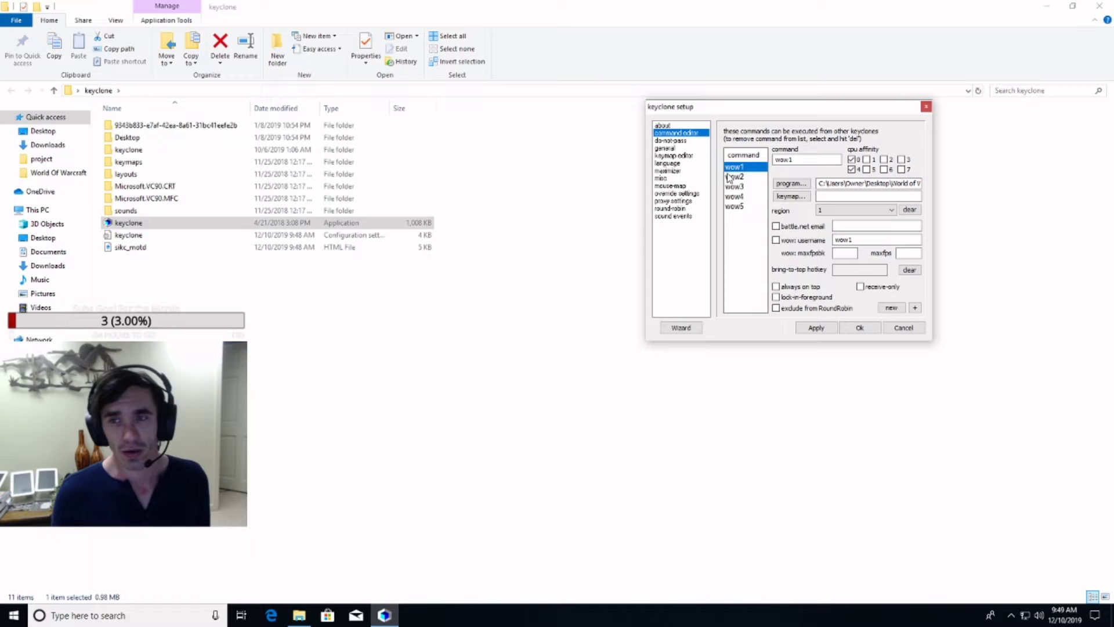
Browse for wow1's program in the _classic_ folder of World of Warcraft on the desktop, and cancel without choosing a file
{"action": "left_click", "coordinate": [787, 184]}
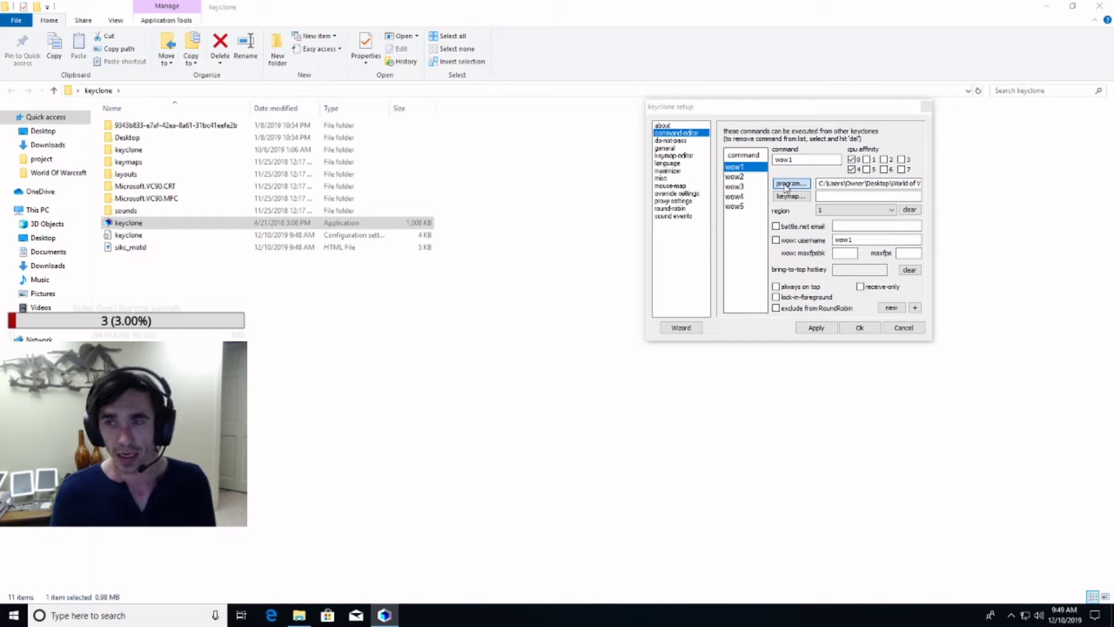
{"action": "left_click_drag", "start_coordinate": [807, 87], "coordinate": [432, 57]}
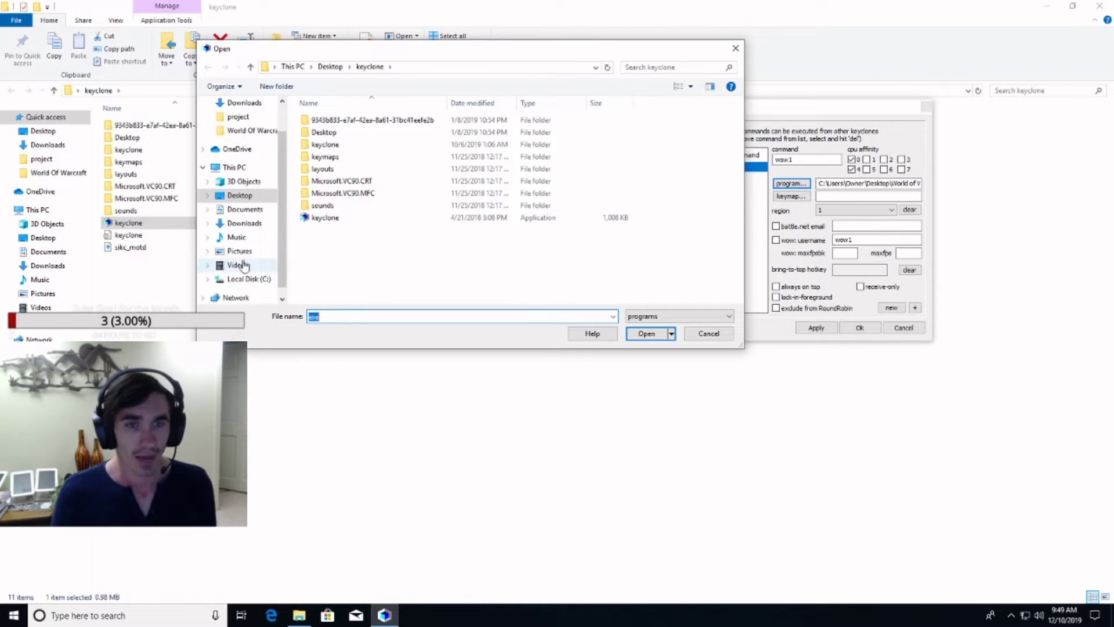
{"action": "left_click", "coordinate": [240, 195]}
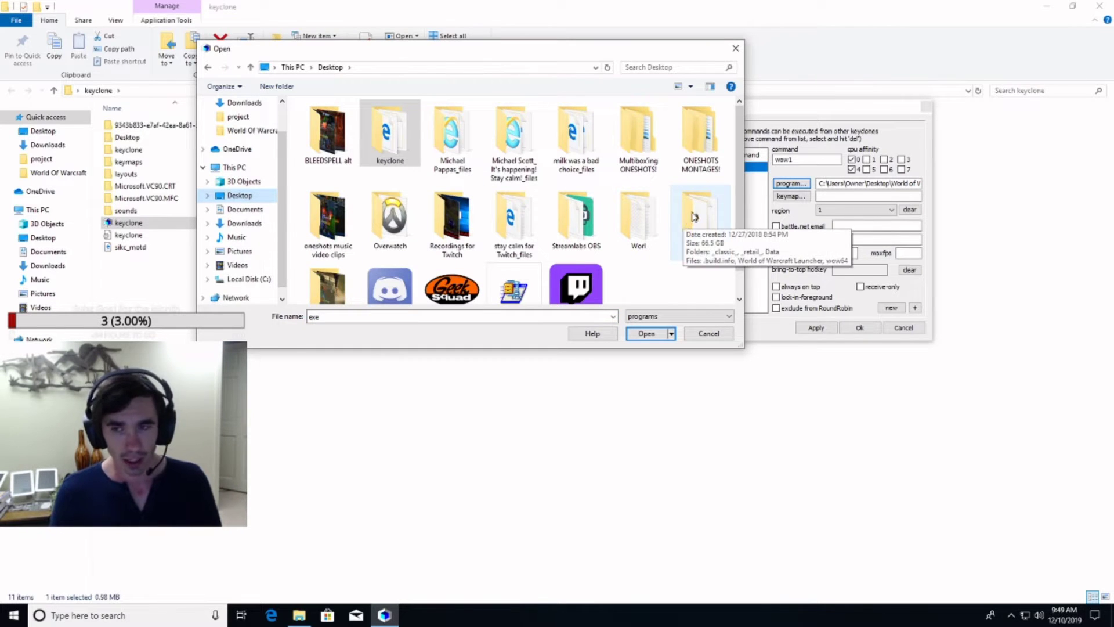
{"action": "double_click", "coordinate": [692, 216]}
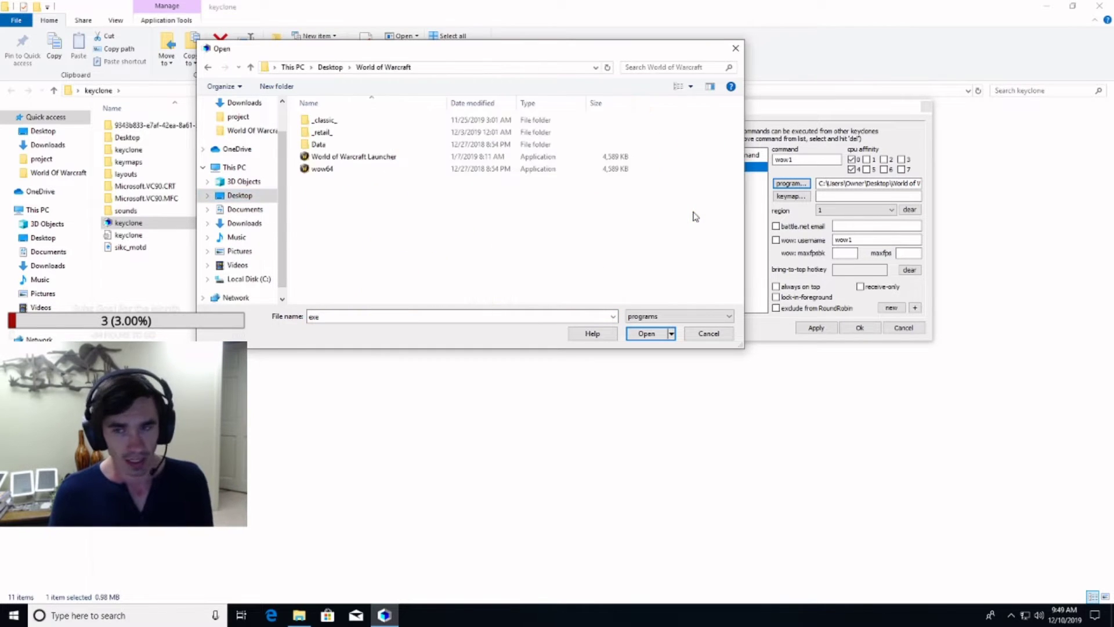
{"action": "double_click", "coordinate": [322, 120]}
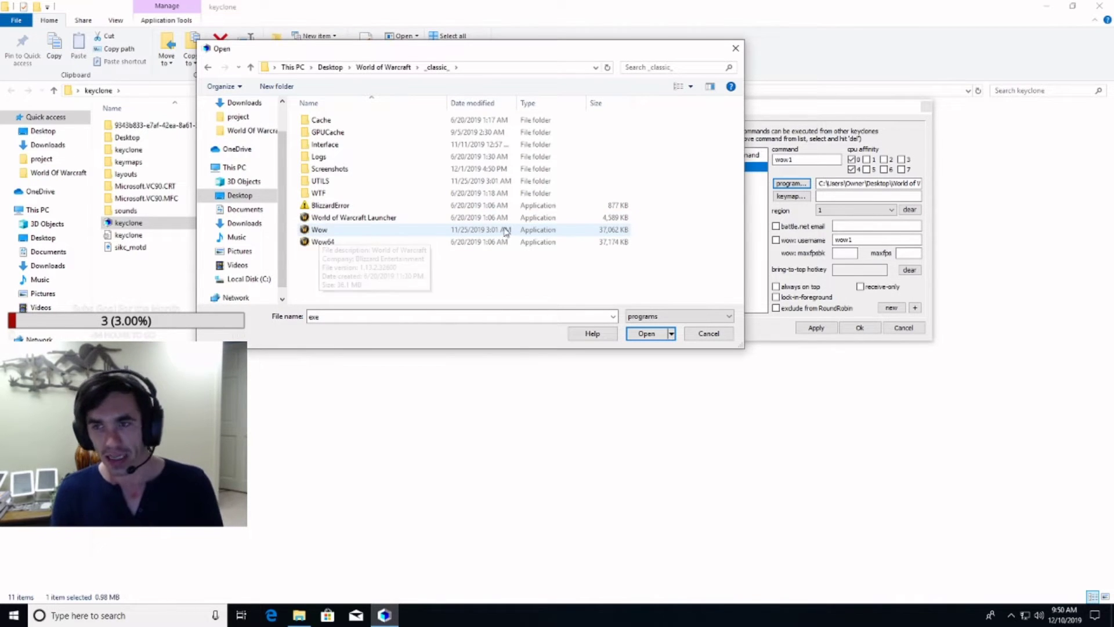
{"action": "left_click", "coordinate": [707, 333]}
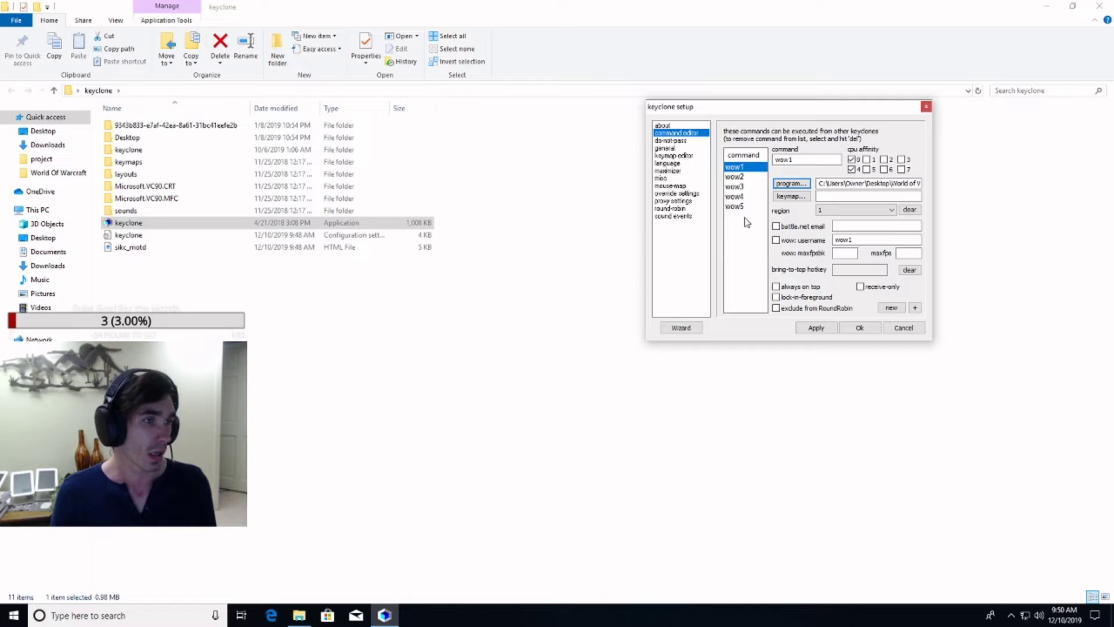
Browse for wow1's program in the _retail_ folder of World of Warcraft on the desktop, and cancel without choosing a file
{"action": "left_click", "coordinate": [792, 184]}
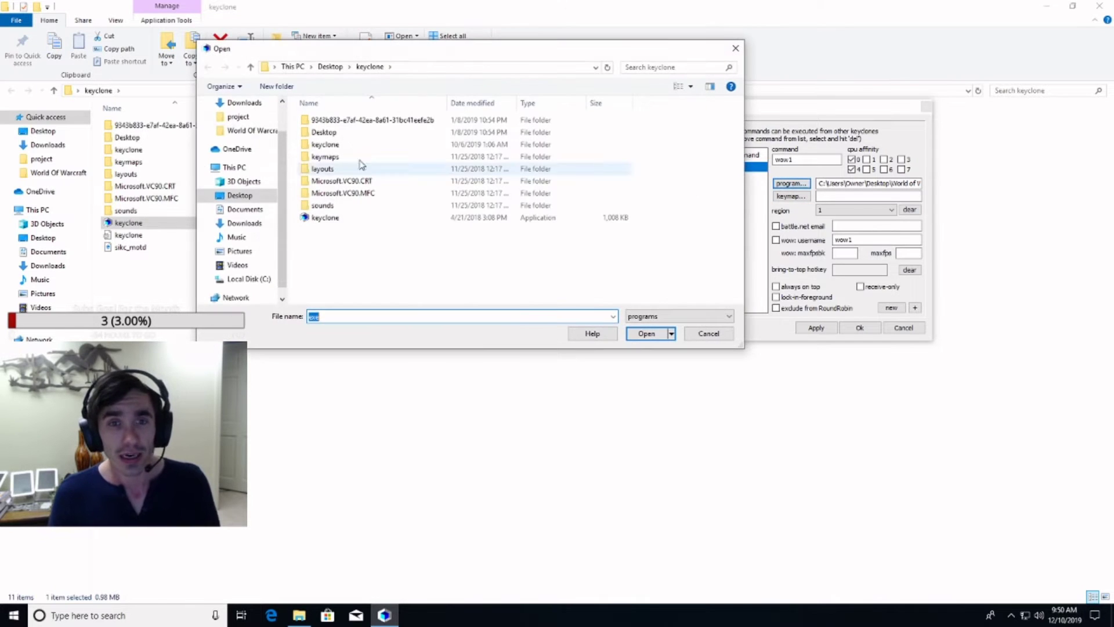
{"action": "left_click", "coordinate": [239, 200]}
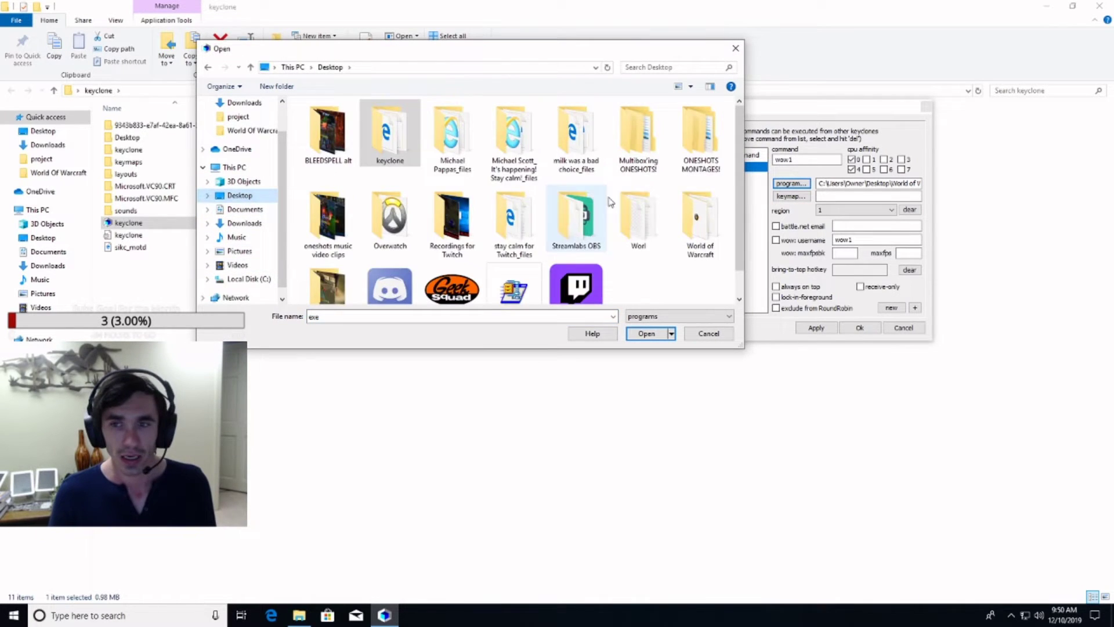
{"action": "double_click", "coordinate": [697, 231]}
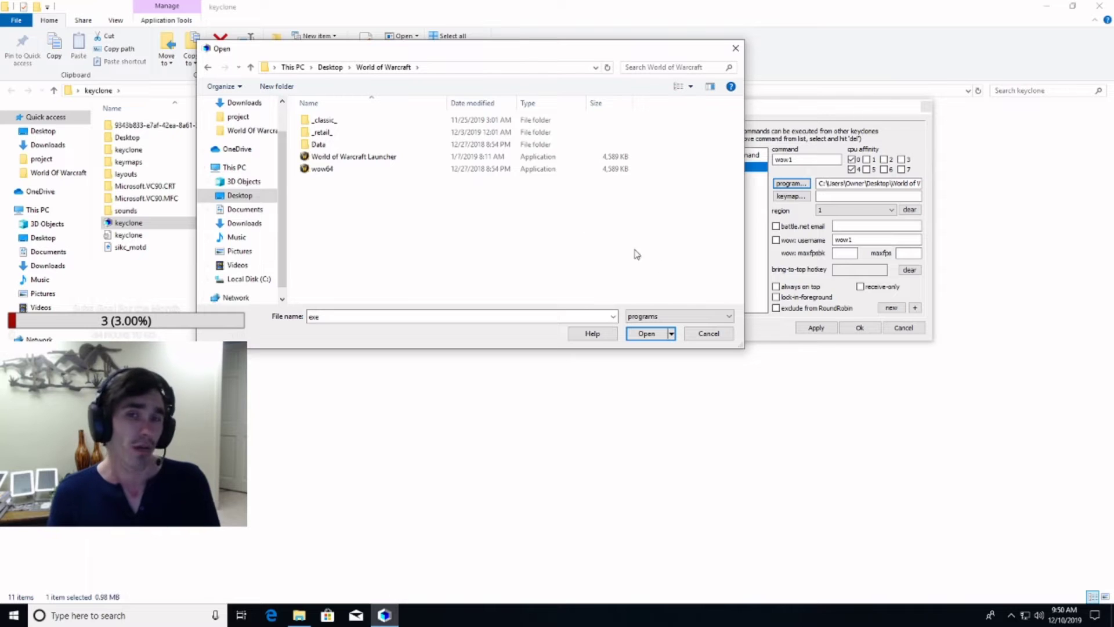
{"action": "double_click", "coordinate": [322, 133]}
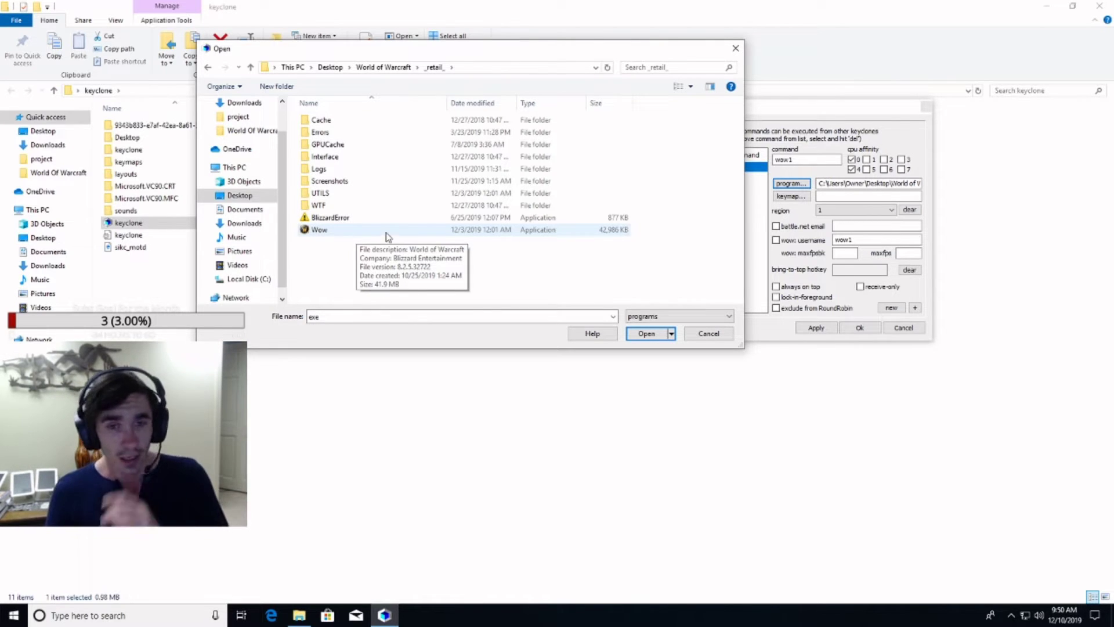
{"action": "left_click", "coordinate": [712, 336]}
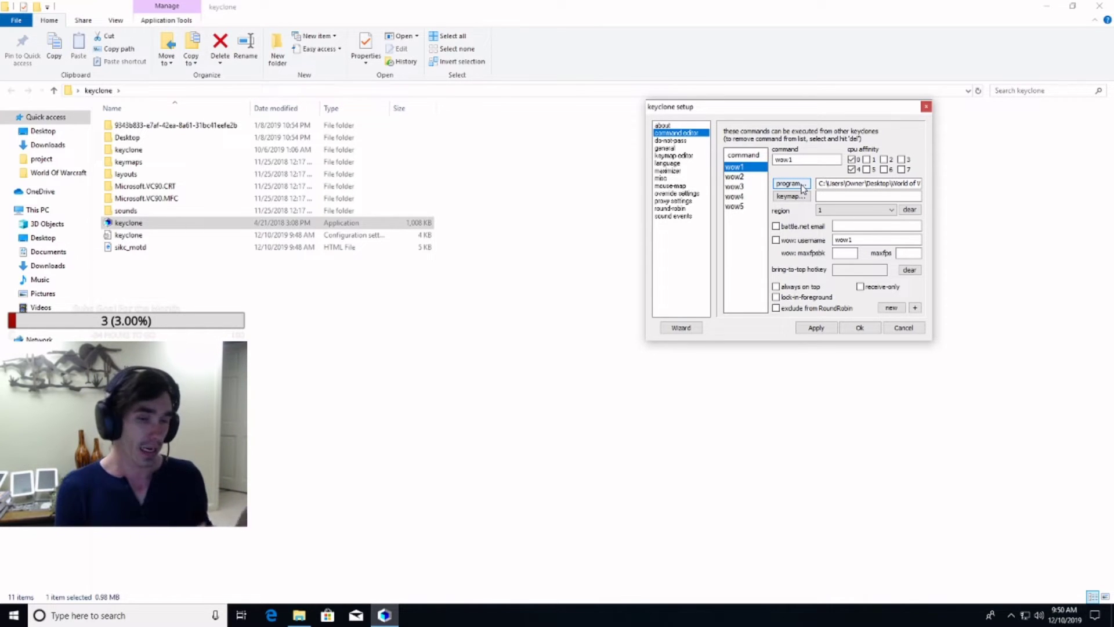
Open keyclone's maximizer settings and choose DISPLAY1 as the monitor for the region layout
{"action": "left_click", "coordinate": [670, 172]}
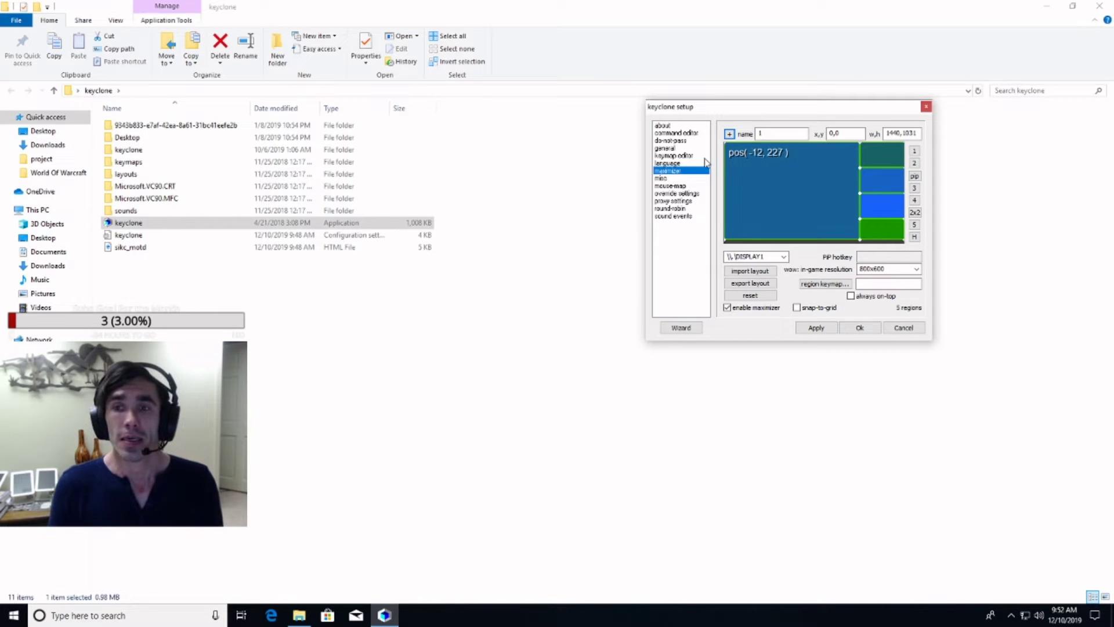
{"action": "left_click", "coordinate": [783, 258]}
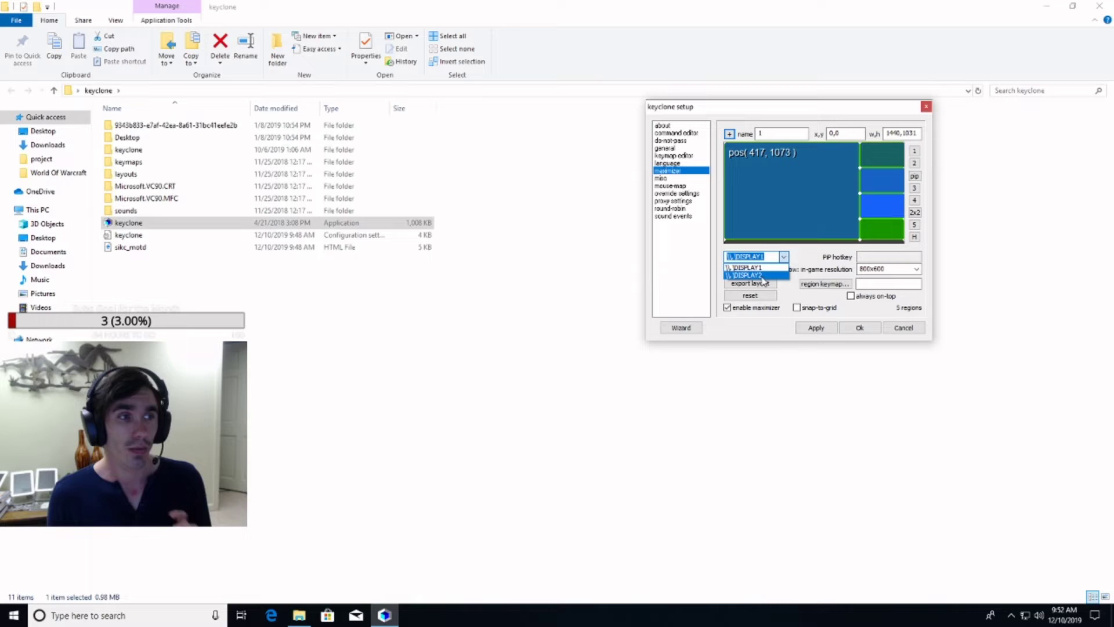
{"action": "left_click", "coordinate": [748, 268]}
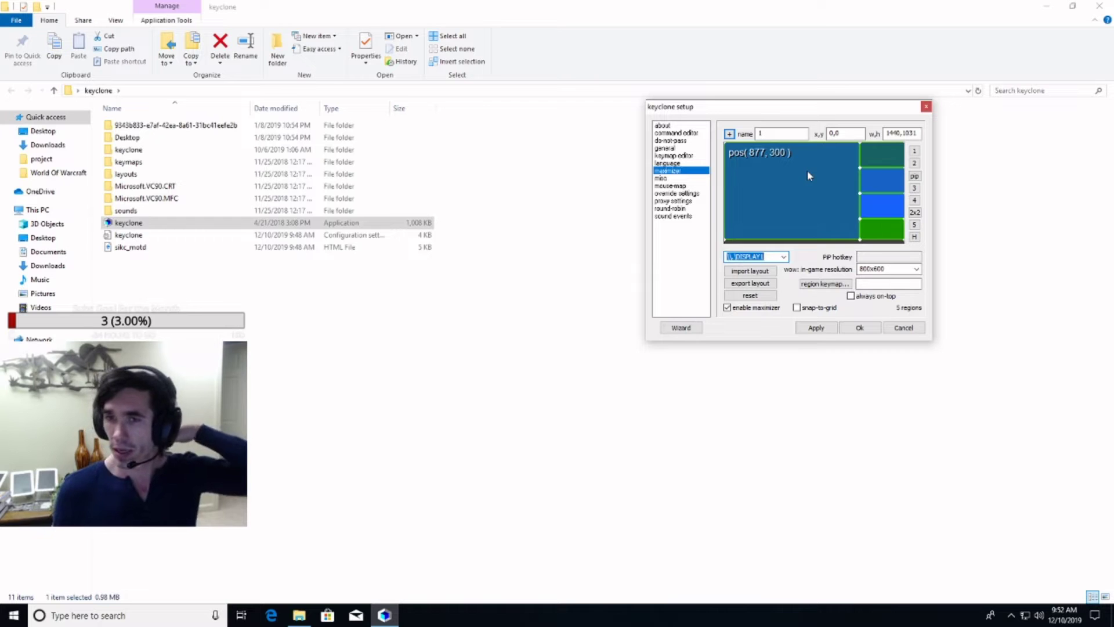
Return to the command editor and look through the settings of the commands wow2 to wow5
{"action": "left_click", "coordinate": [672, 133]}
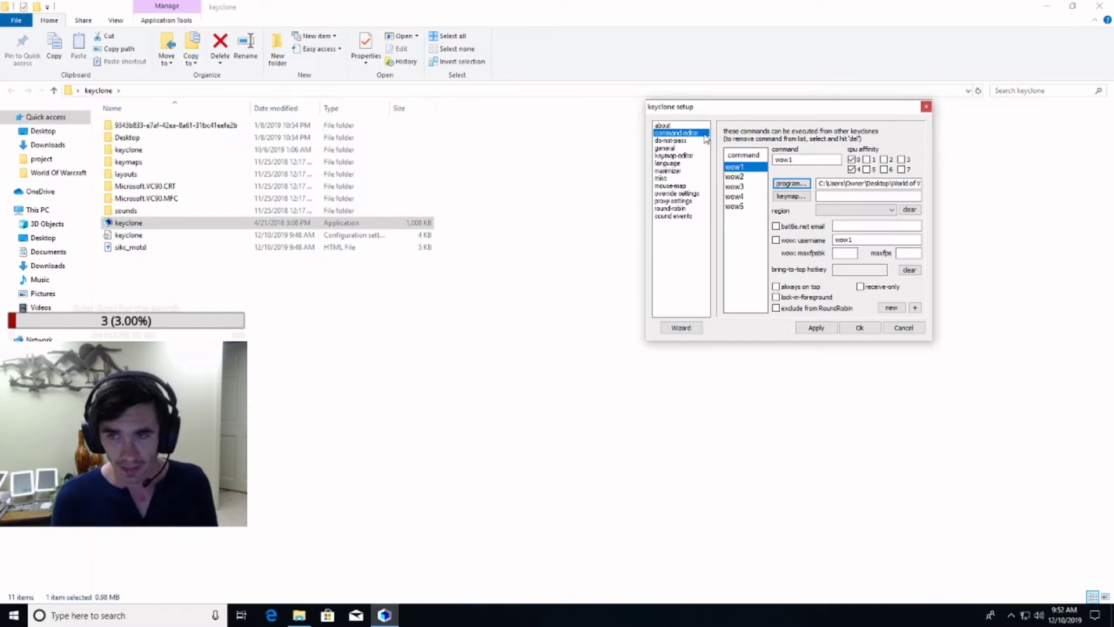
{"action": "left_click", "coordinate": [734, 176]}
{"action": "left_click", "coordinate": [735, 187]}
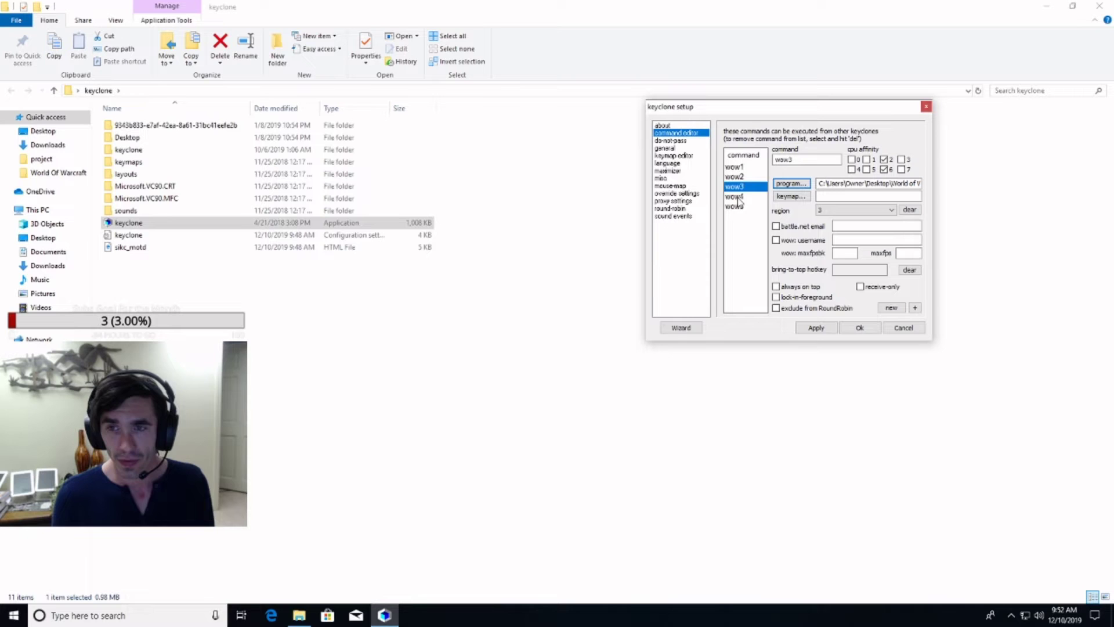
{"action": "left_click", "coordinate": [735, 197]}
{"action": "left_click", "coordinate": [734, 206]}
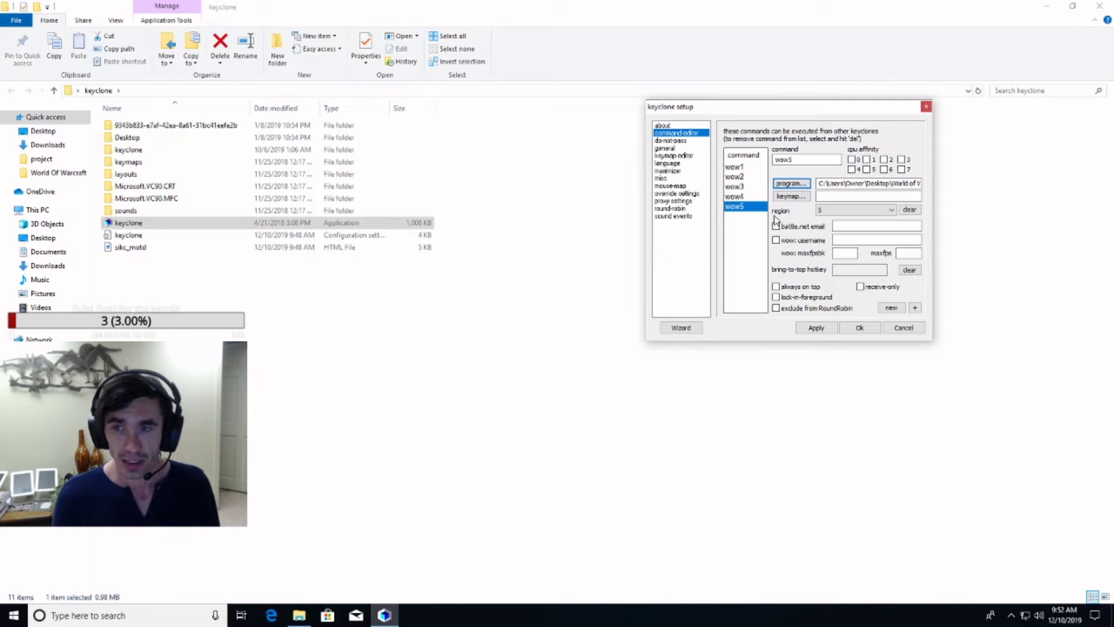
Assign region 1 to the wow1 command and region 2 to the wow2 command
{"action": "left_click", "coordinate": [737, 168]}
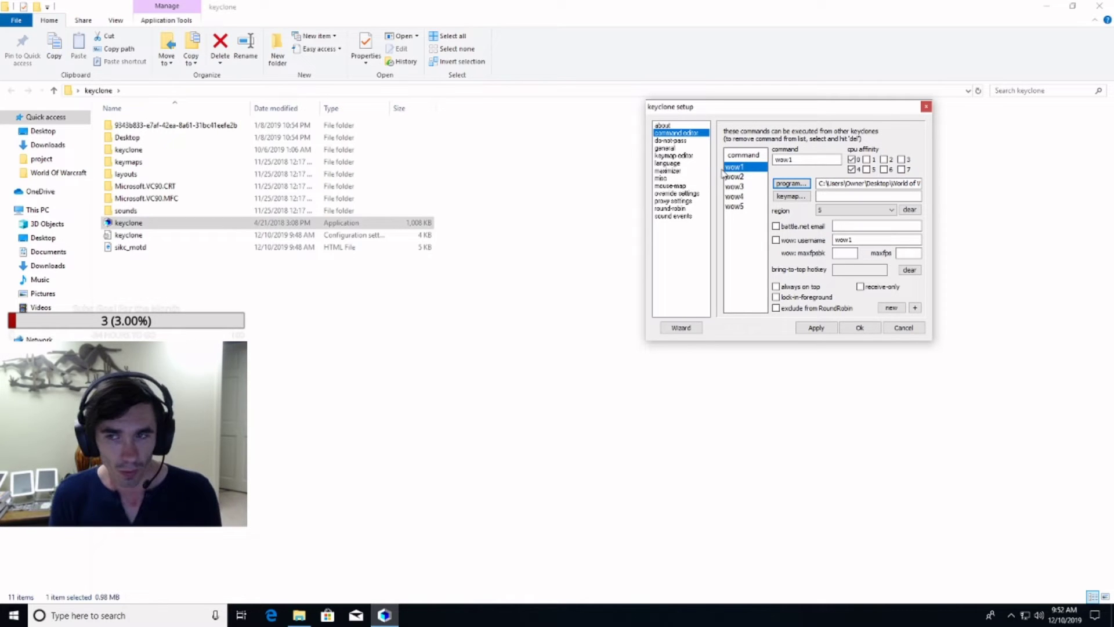
{"action": "left_click", "coordinate": [835, 210]}
{"action": "left_click", "coordinate": [834, 223]}
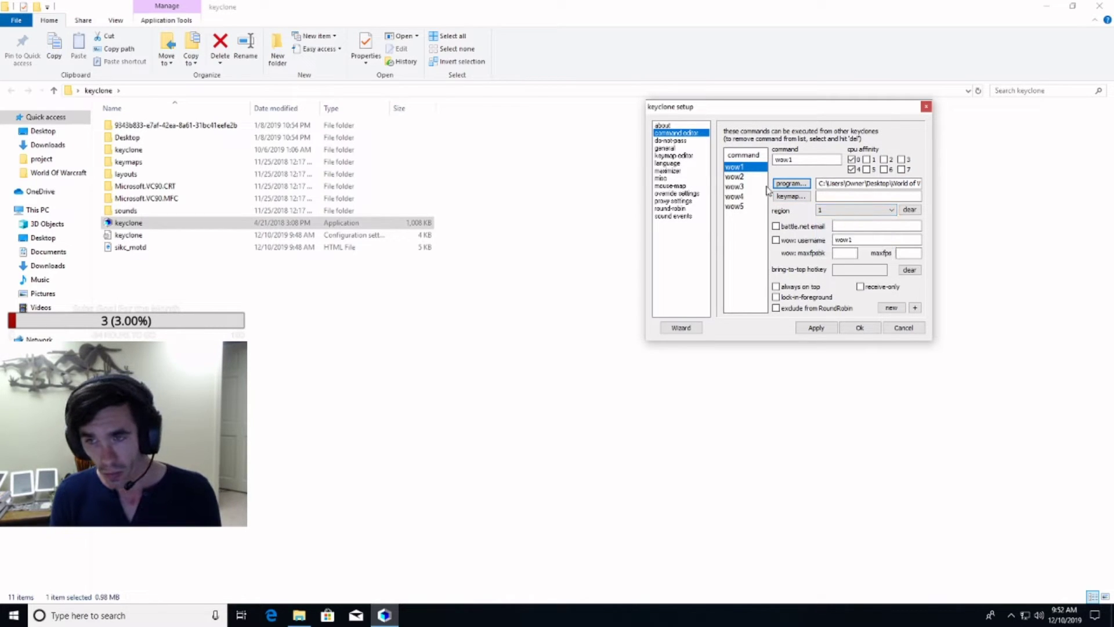
{"action": "left_click", "coordinate": [754, 176]}
{"action": "left_click", "coordinate": [829, 210]}
{"action": "left_click", "coordinate": [826, 228]}
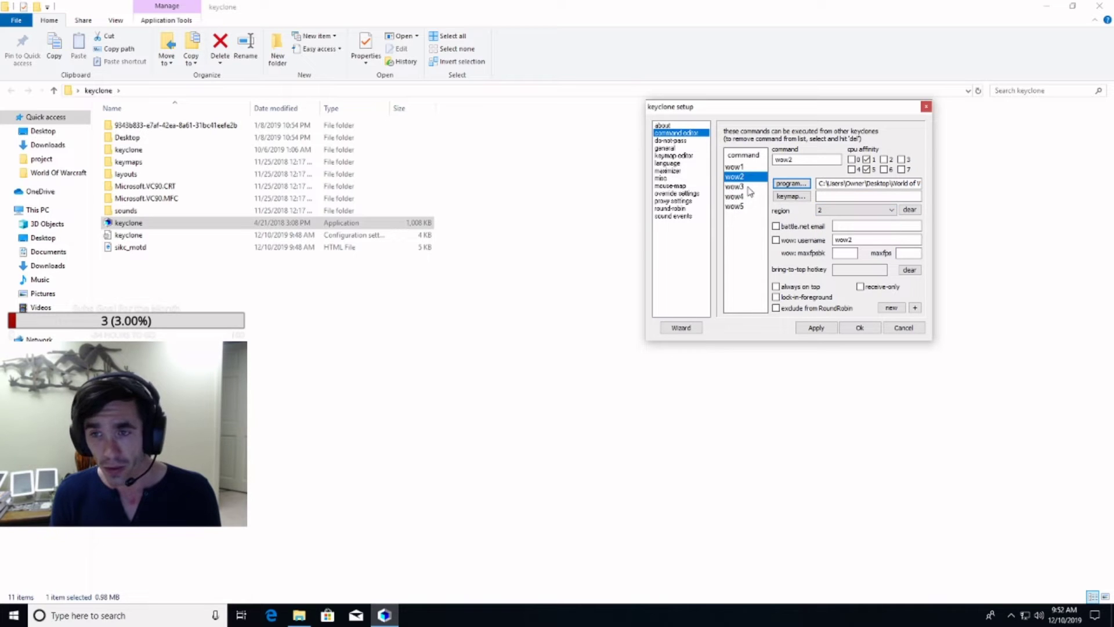
Assign region 3 to the wow3 command and check the regions of wow4 and wow5
{"action": "left_click", "coordinate": [748, 186]}
{"action": "left_click", "coordinate": [842, 210]}
{"action": "left_click", "coordinate": [830, 236]}
{"action": "left_click", "coordinate": [739, 197]}
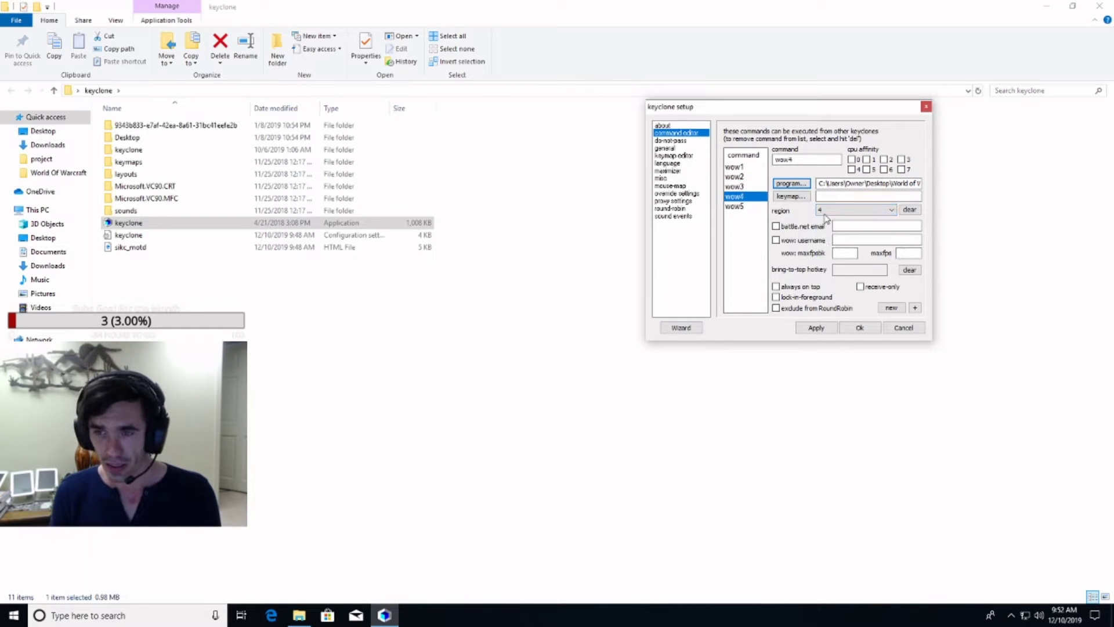
{"action": "left_click", "coordinate": [741, 207]}
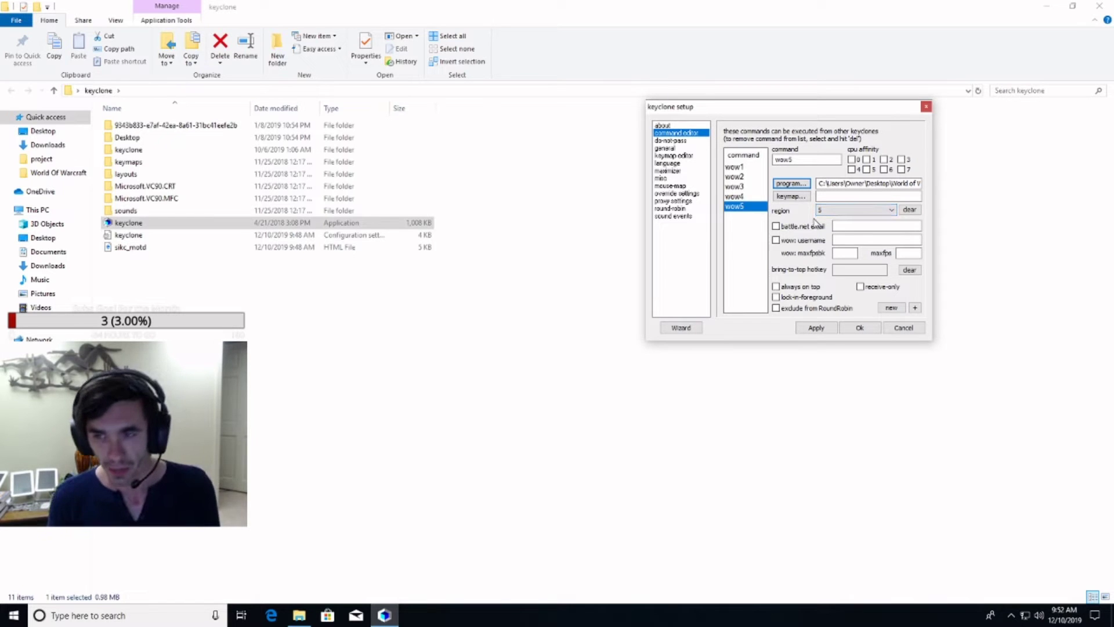
Open the do-not-pass settings and review the whole list of keys that are not passed to other windows
{"action": "left_click", "coordinate": [670, 141]}
{"action": "scroll", "coordinate": [770, 200], "scroll_direction": "down", "scroll_amount": 1}
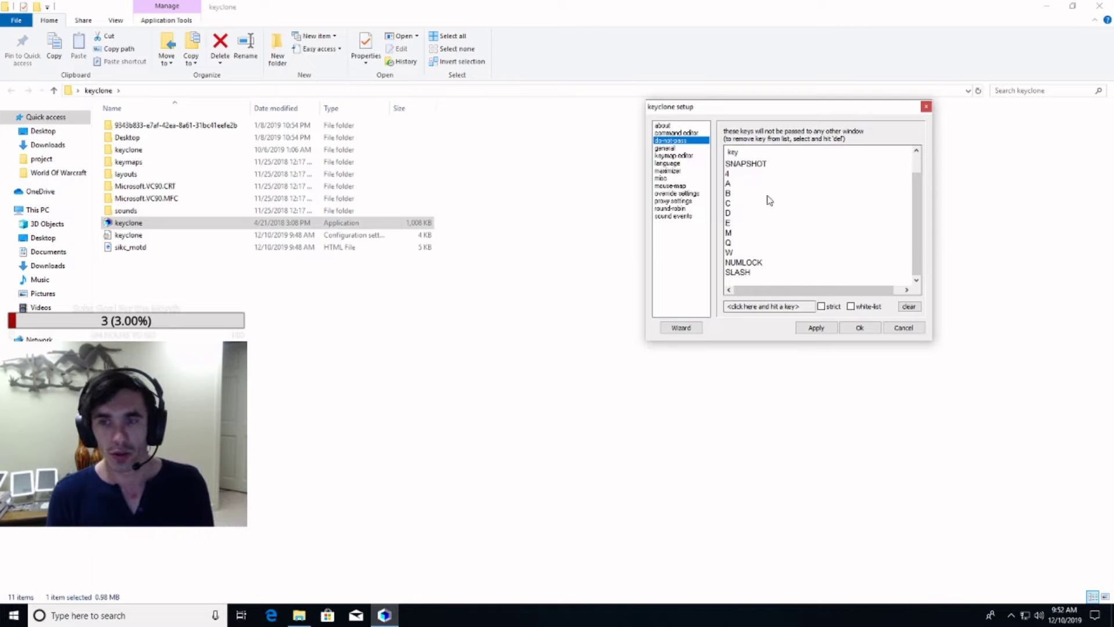
{"action": "scroll", "coordinate": [751, 241], "scroll_direction": "up", "scroll_amount": 1}
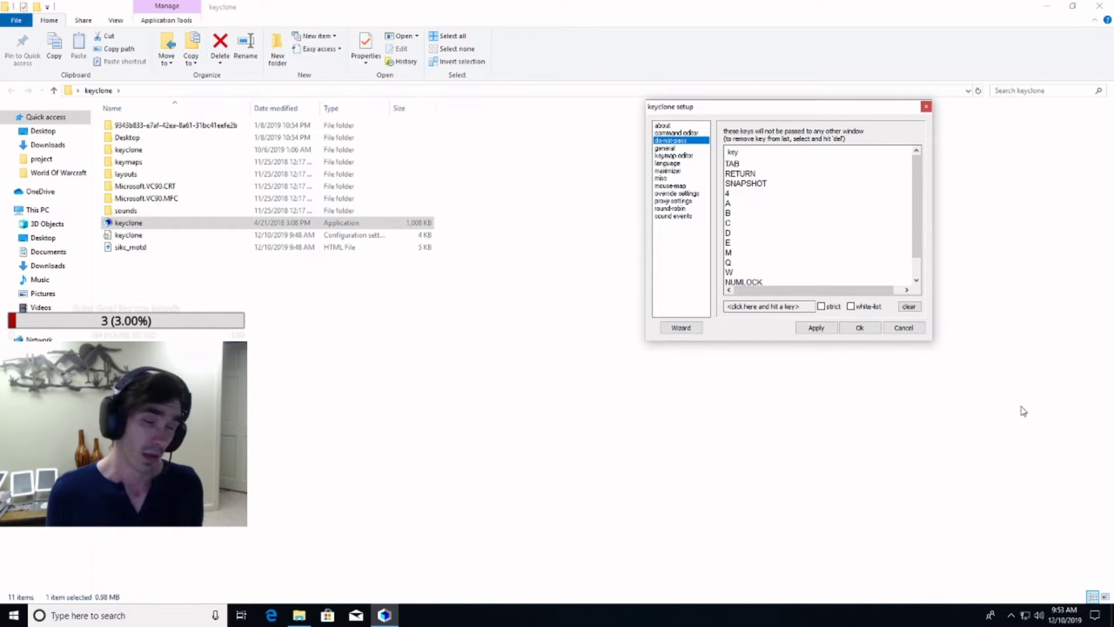
{"action": "scroll", "coordinate": [824, 243], "scroll_direction": "down", "scroll_amount": 1}
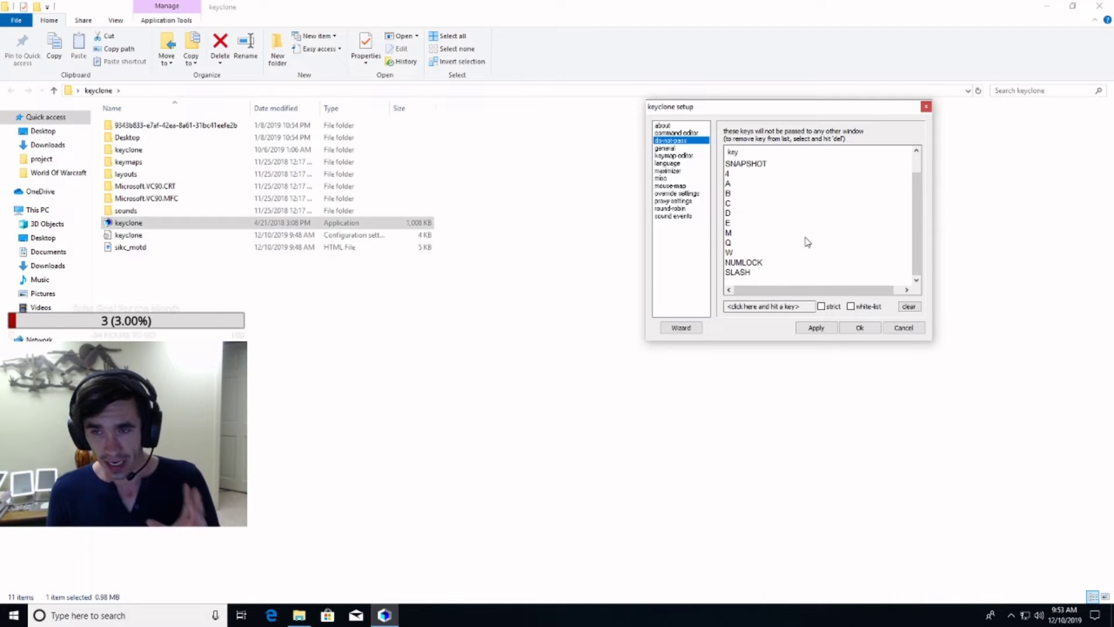
{"action": "scroll", "coordinate": [769, 220], "scroll_direction": "up", "scroll_amount": 1}
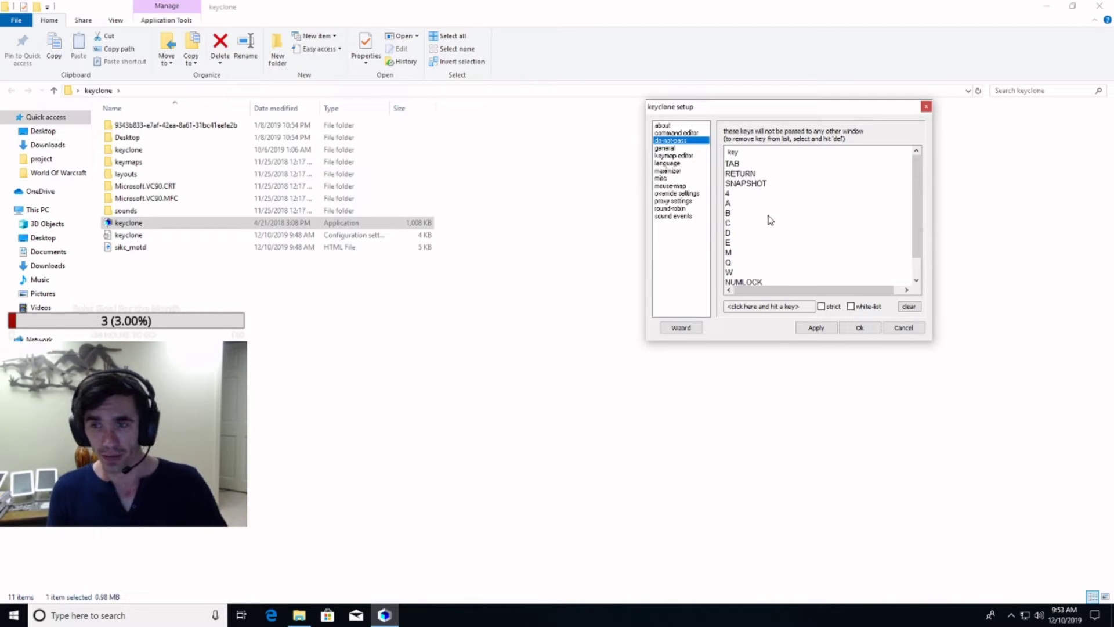
{"action": "scroll", "coordinate": [755, 267], "scroll_direction": "down", "scroll_amount": 1}
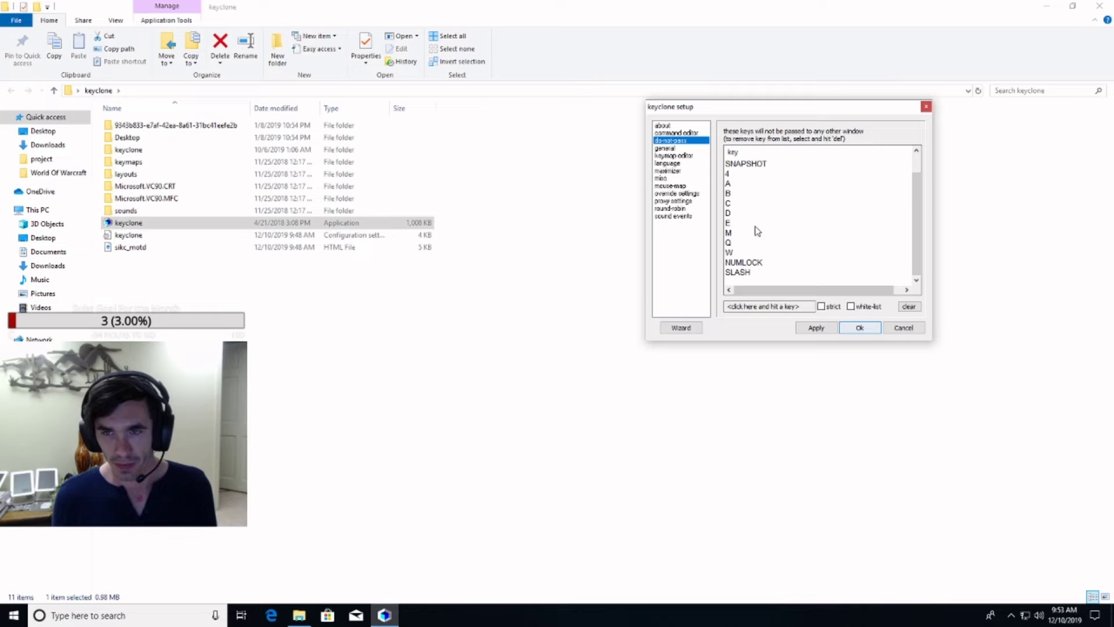
Check in the command editor which region each of the commands wow1 to wow5 is assigned to
{"action": "left_click", "coordinate": [673, 132]}
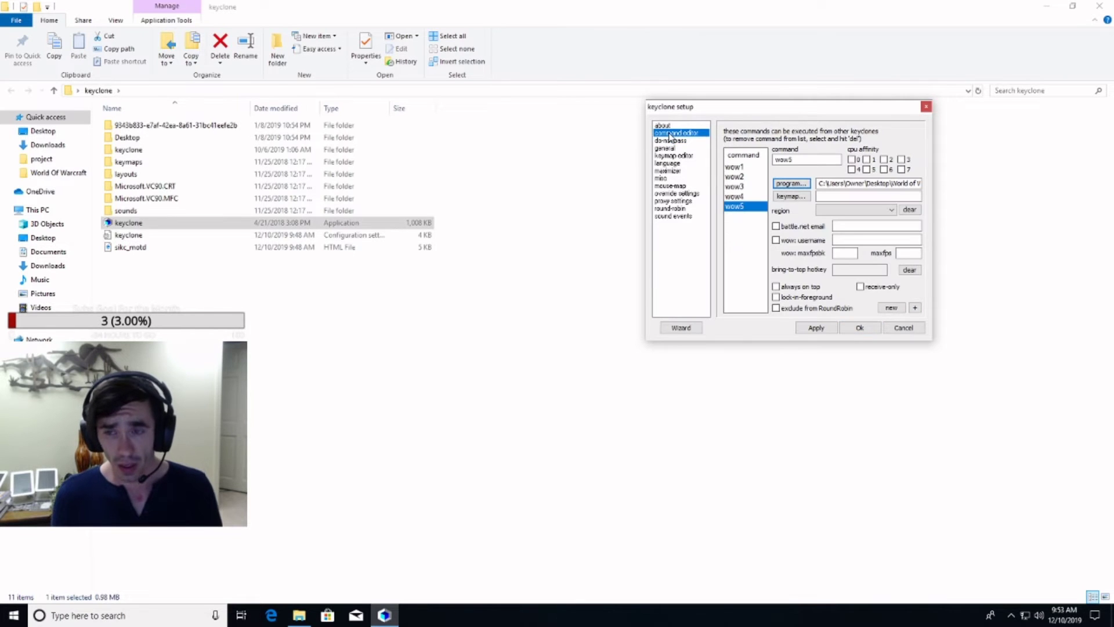
{"action": "left_click", "coordinate": [735, 167]}
{"action": "left_click", "coordinate": [735, 176]}
{"action": "left_click", "coordinate": [735, 186]}
{"action": "left_click", "coordinate": [736, 196]}
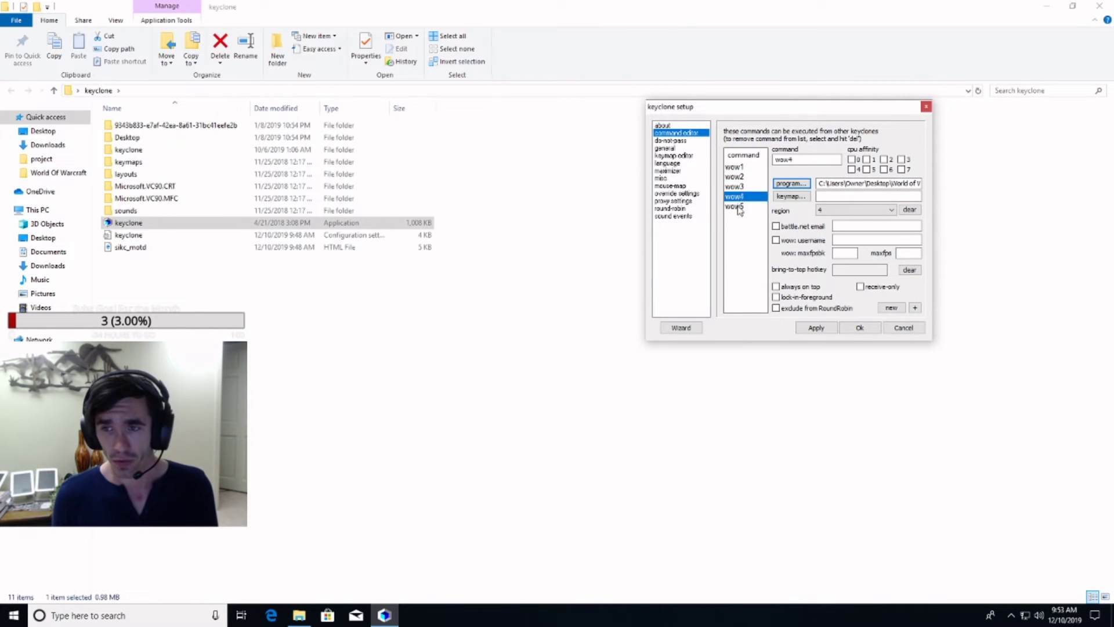
{"action": "left_click", "coordinate": [736, 205]}
{"action": "left_click", "coordinate": [823, 210]}
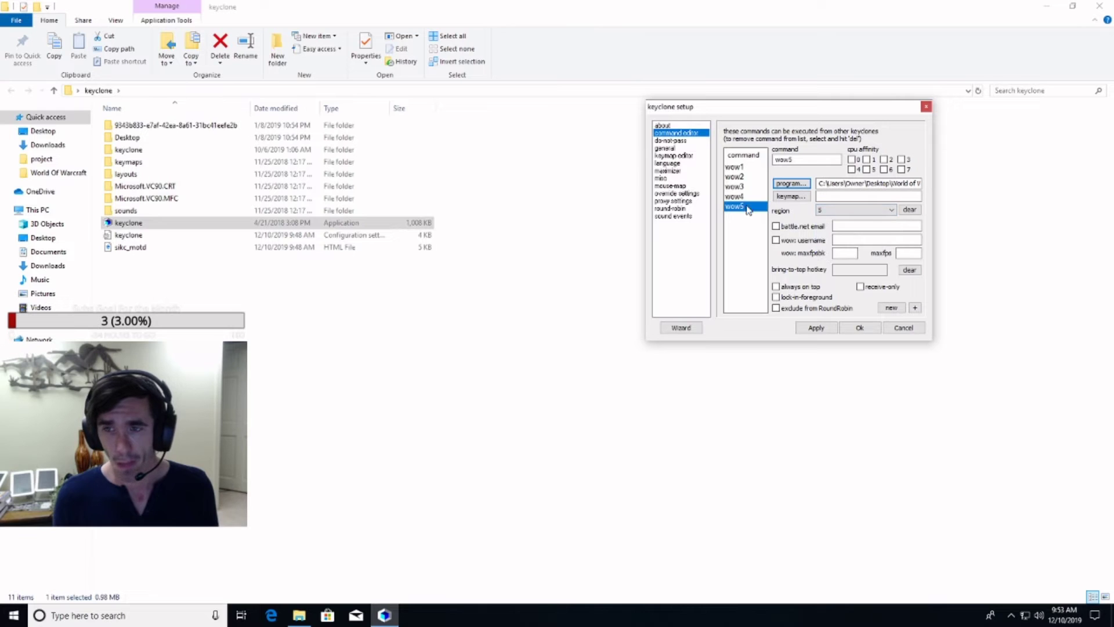
{"action": "left_click", "coordinate": [738, 187]}
{"action": "left_click", "coordinate": [737, 177]}
{"action": "left_click", "coordinate": [737, 168]}
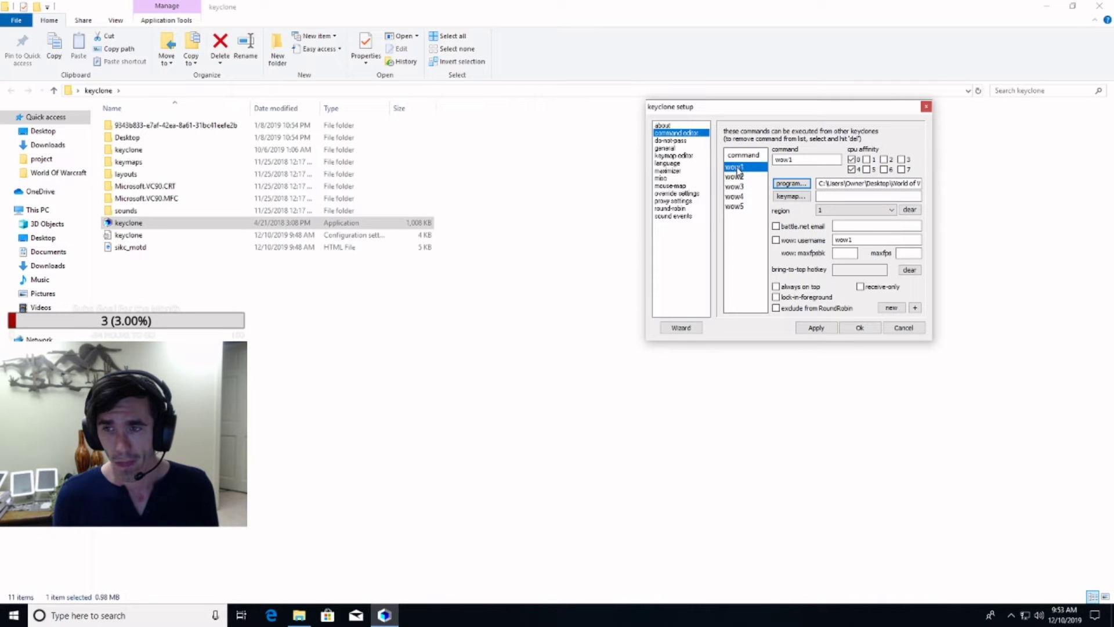
Set wow1's region to 1 in the command editor and check the regions of the other commands
{"action": "left_click", "coordinate": [675, 172]}
{"action": "left_click", "coordinate": [668, 133]}
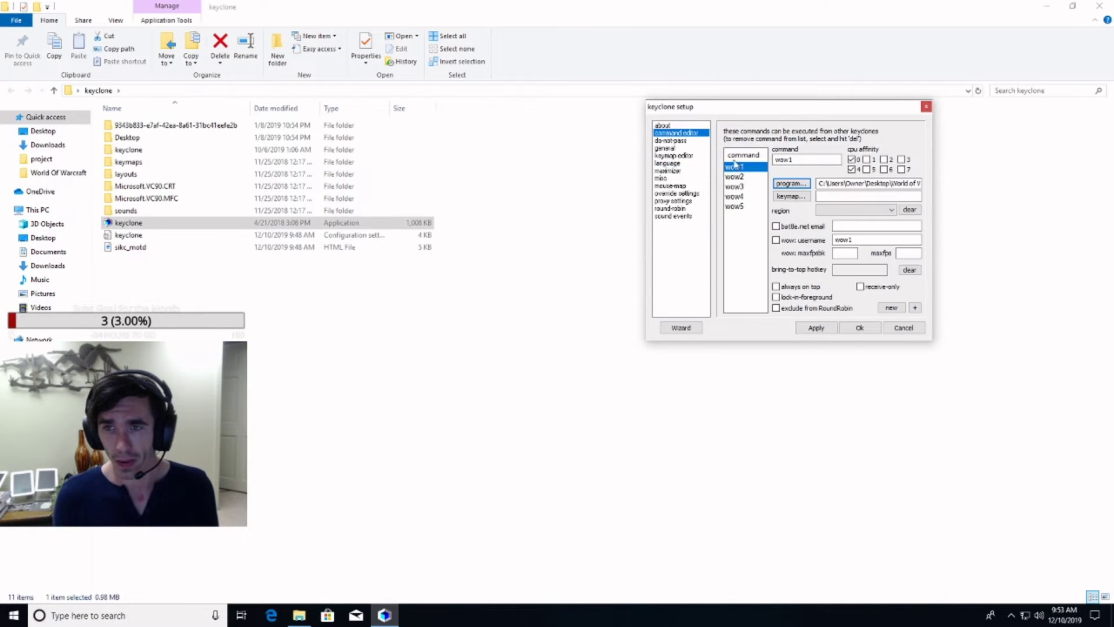
{"action": "left_click", "coordinate": [852, 209]}
{"action": "left_click", "coordinate": [798, 214]}
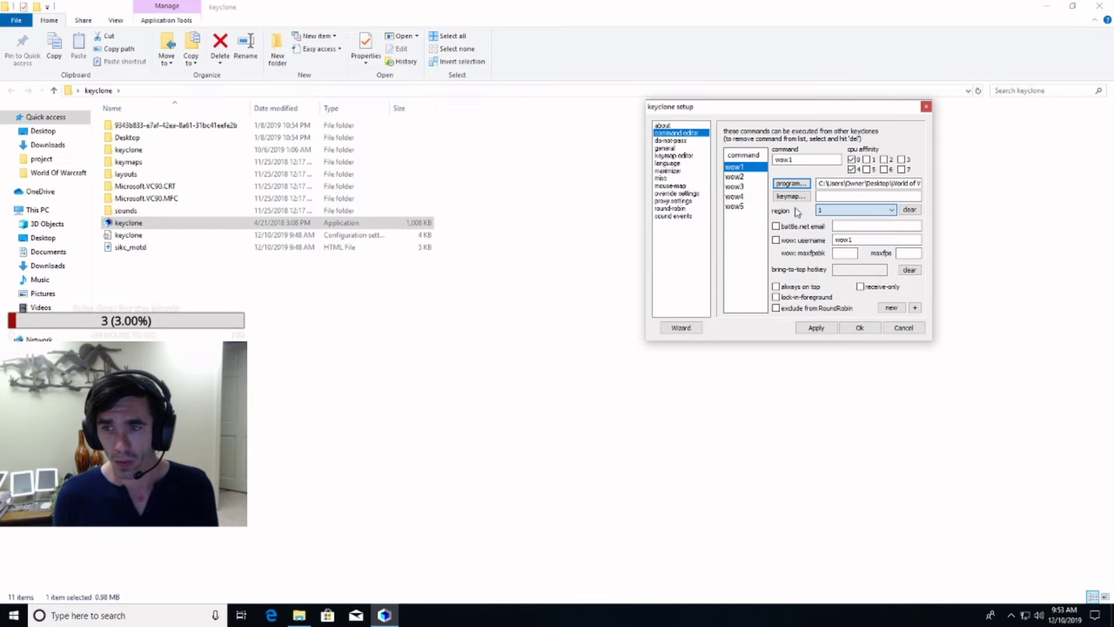
{"action": "left_click_drag", "start_coordinate": [749, 177], "coordinate": [748, 199]}
{"action": "left_click", "coordinate": [746, 207]}
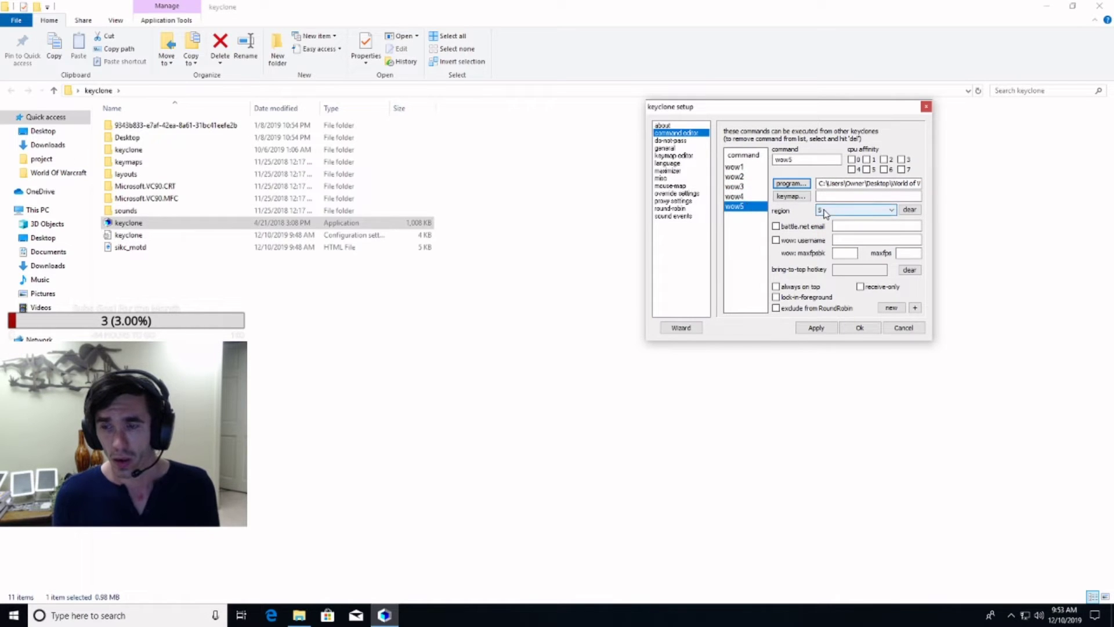
Accept the keyclone setup, and close keyclone and its folder window
{"action": "left_click", "coordinate": [861, 328]}
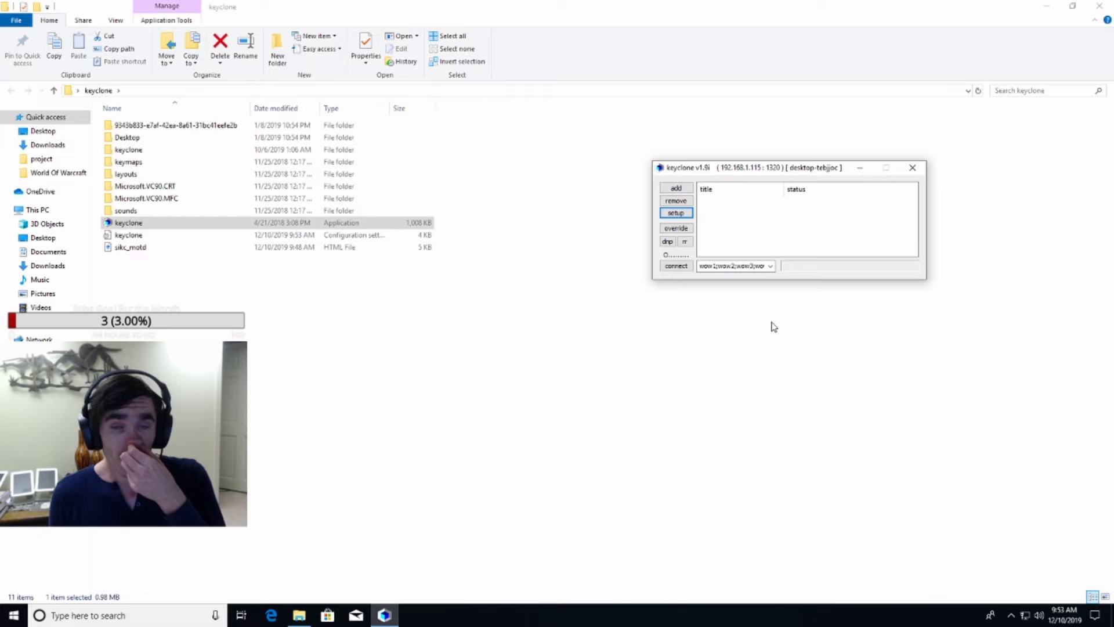
{"action": "left_click", "coordinate": [913, 168]}
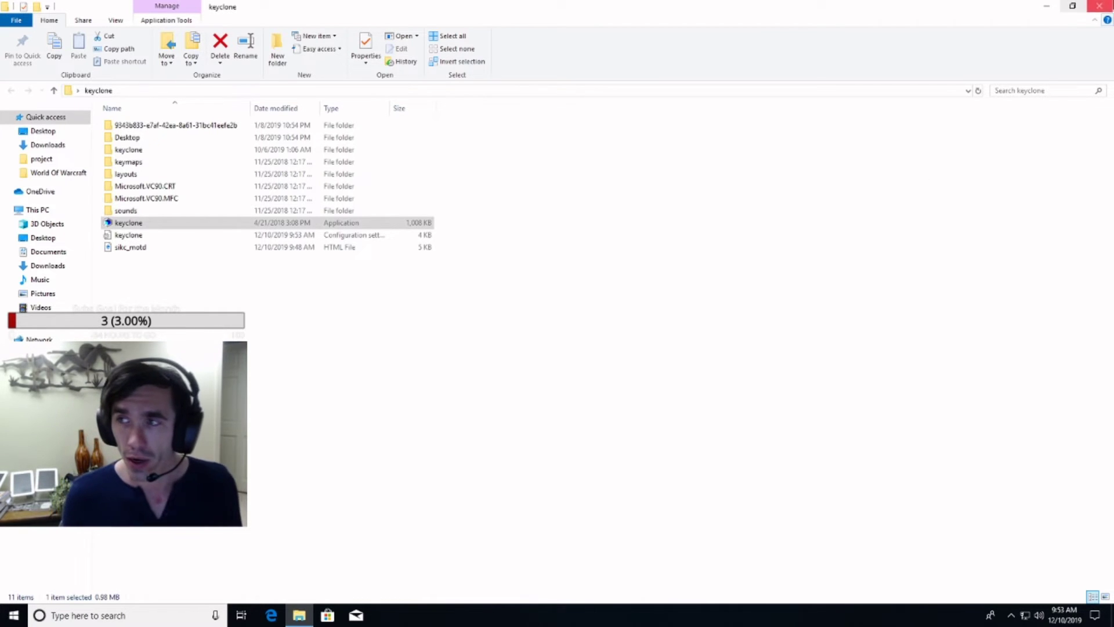
{"action": "left_click", "coordinate": [1098, 6]}
{"action": "right_click", "coordinate": [592, 163]}
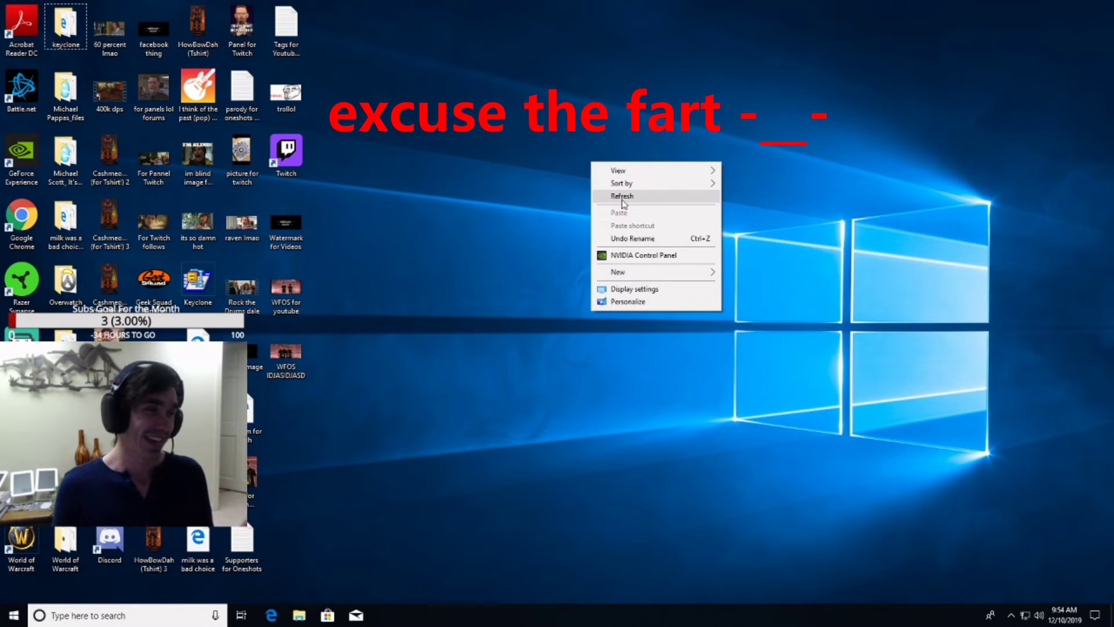
{"action": "left_click", "coordinate": [622, 203]}
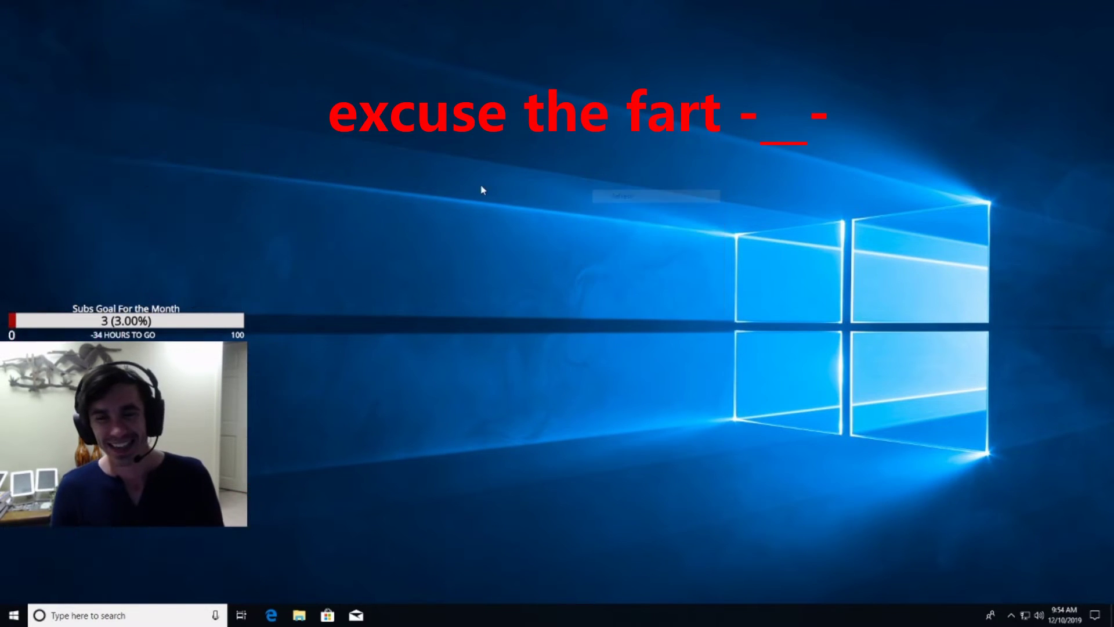
{"action": "right_click", "coordinate": [475, 169]}
{"action": "left_click", "coordinate": [493, 204]}
{"action": "right_click", "coordinate": [469, 185]}
{"action": "left_click", "coordinate": [492, 221]}
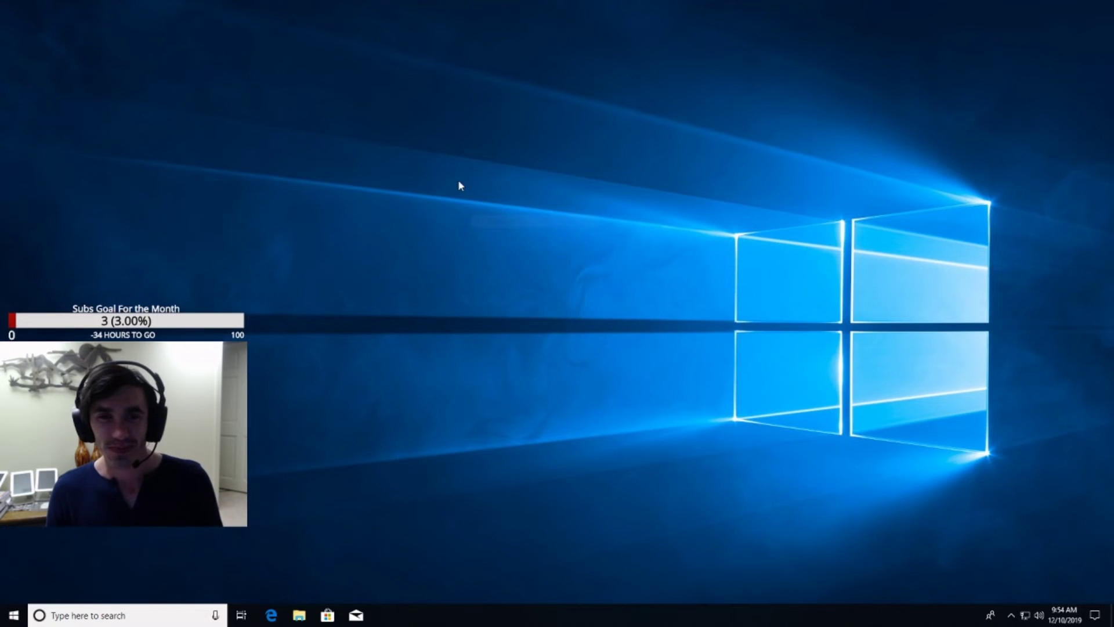
{"action": "right_click", "coordinate": [458, 179]}
{"action": "left_click", "coordinate": [475, 213]}
{"action": "right_click", "coordinate": [455, 184]}
{"action": "left_click", "coordinate": [477, 224]}
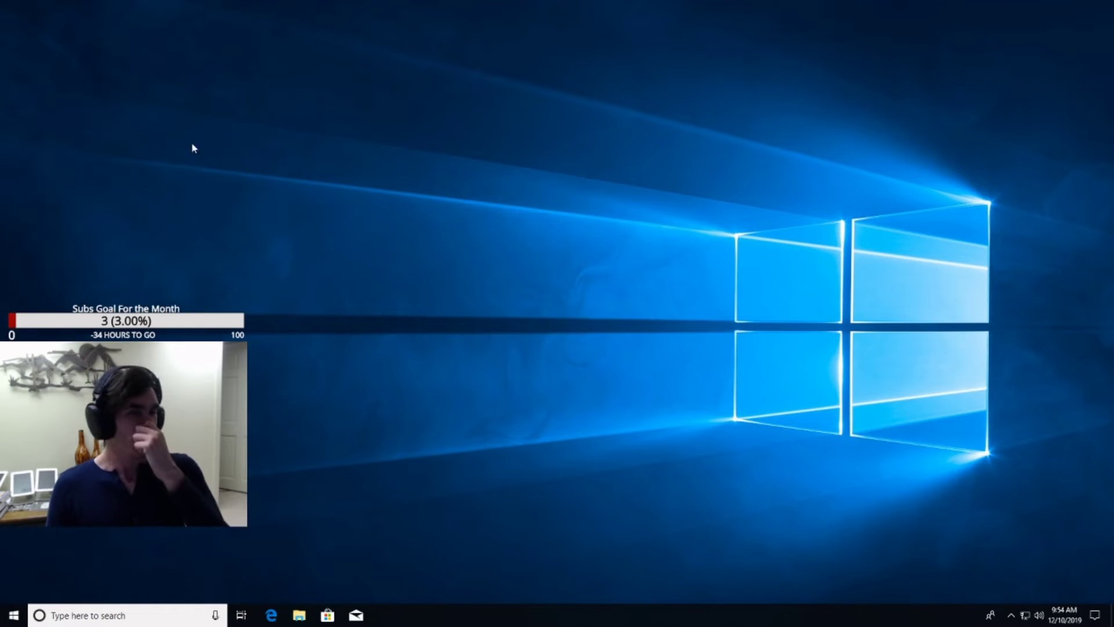
Open the keyclone folder from the desktop
{"action": "double_click", "coordinate": [71, 28]}
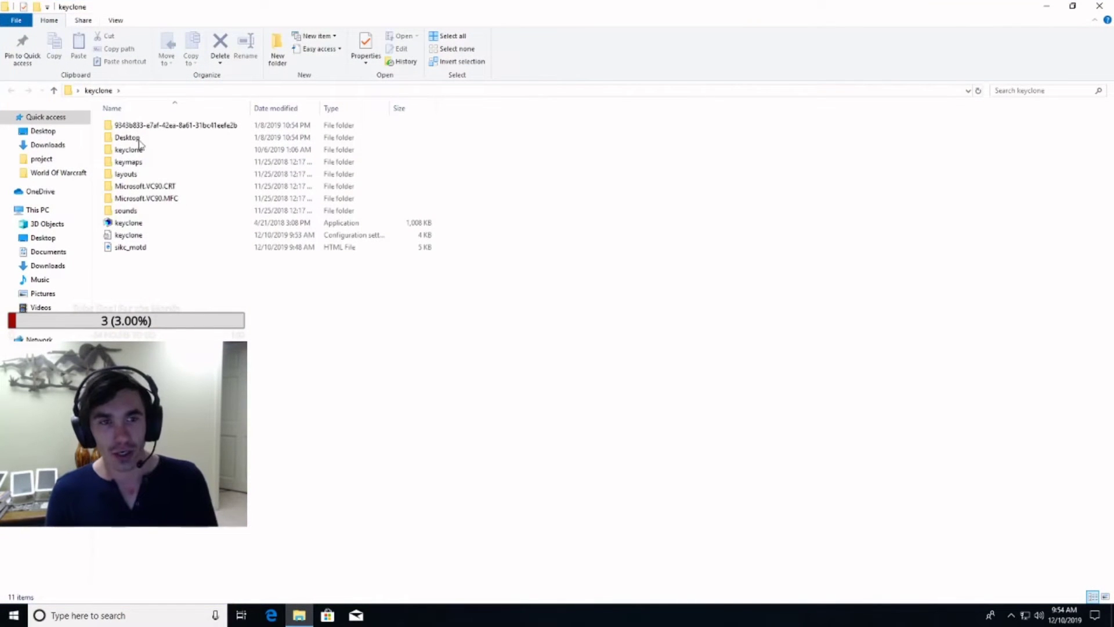
Start keyclone, dismiss its message of the day, and try to launch the wow1 to wow5 commands
{"action": "double_click", "coordinate": [129, 223]}
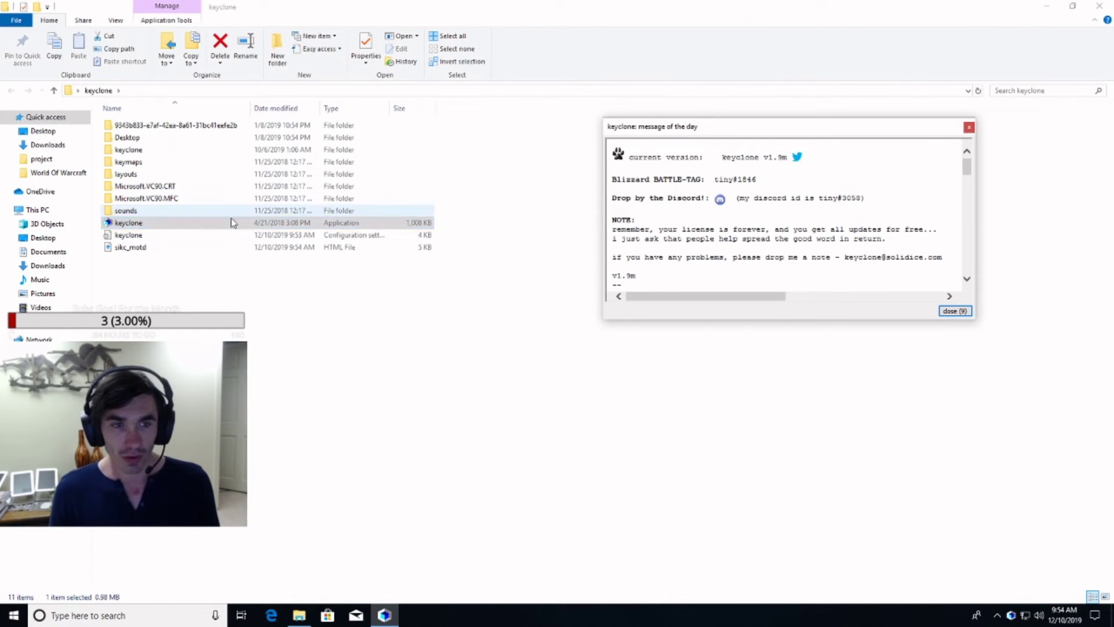
{"action": "left_click", "coordinate": [956, 311]}
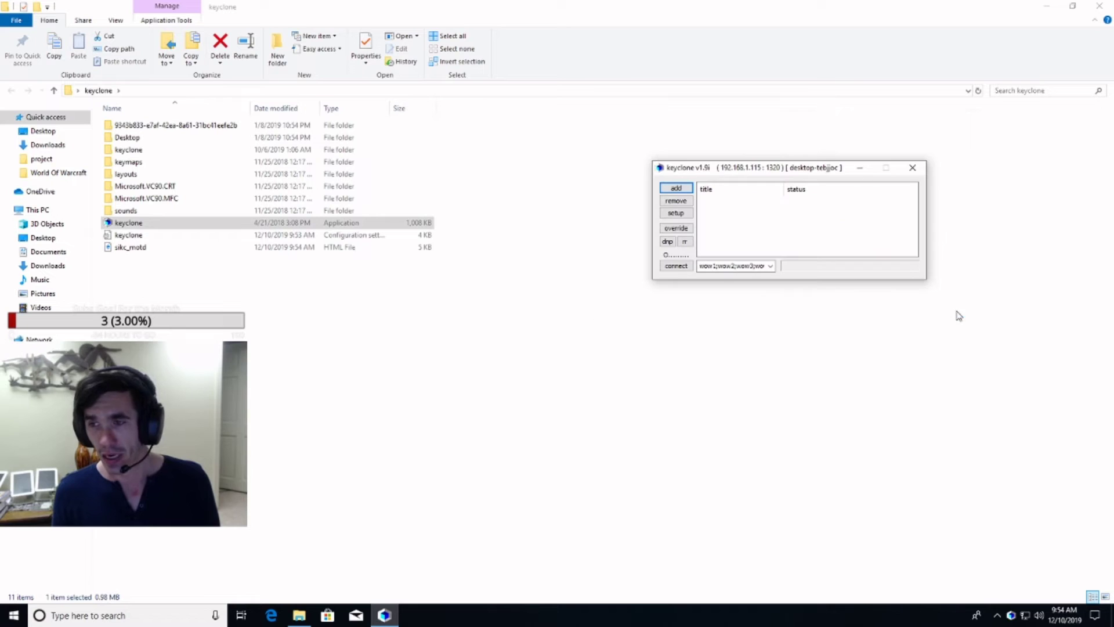
{"action": "left_click", "coordinate": [685, 268]}
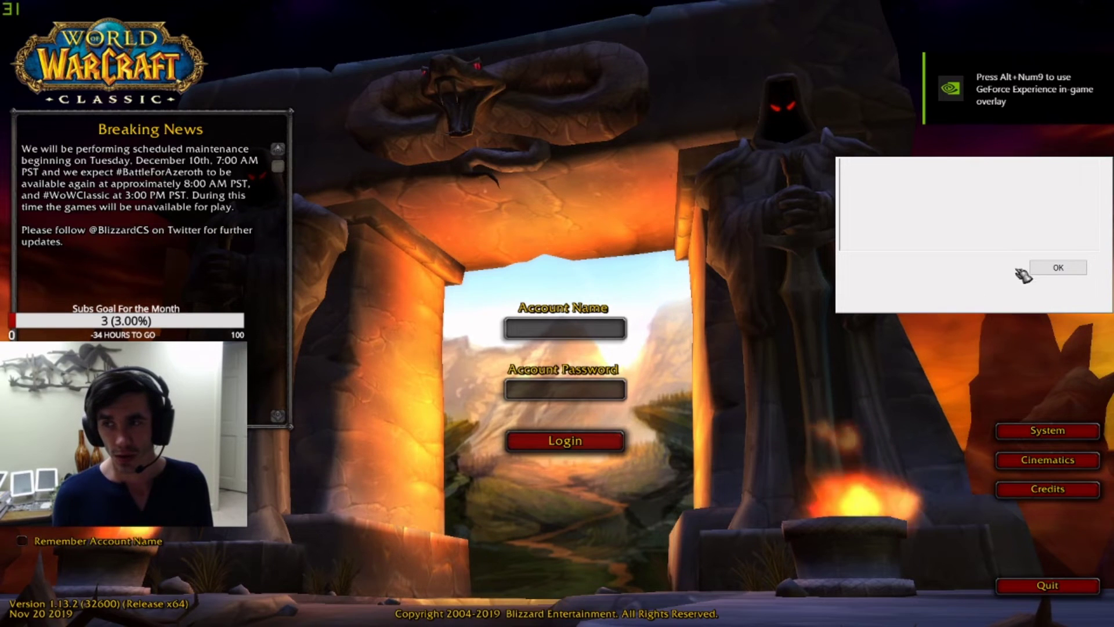
Dismiss the blank dialogs over the game window, return to keyclone, and close it together with its folder window
{"action": "left_click", "coordinate": [1059, 440]}
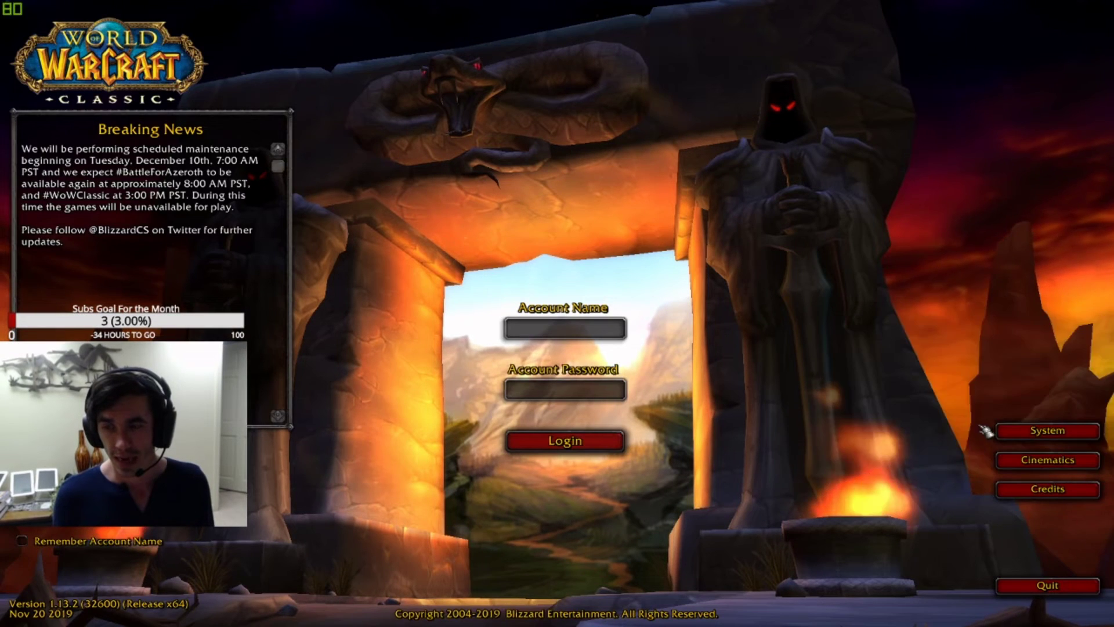
{"action": "left_click", "coordinate": [1057, 268]}
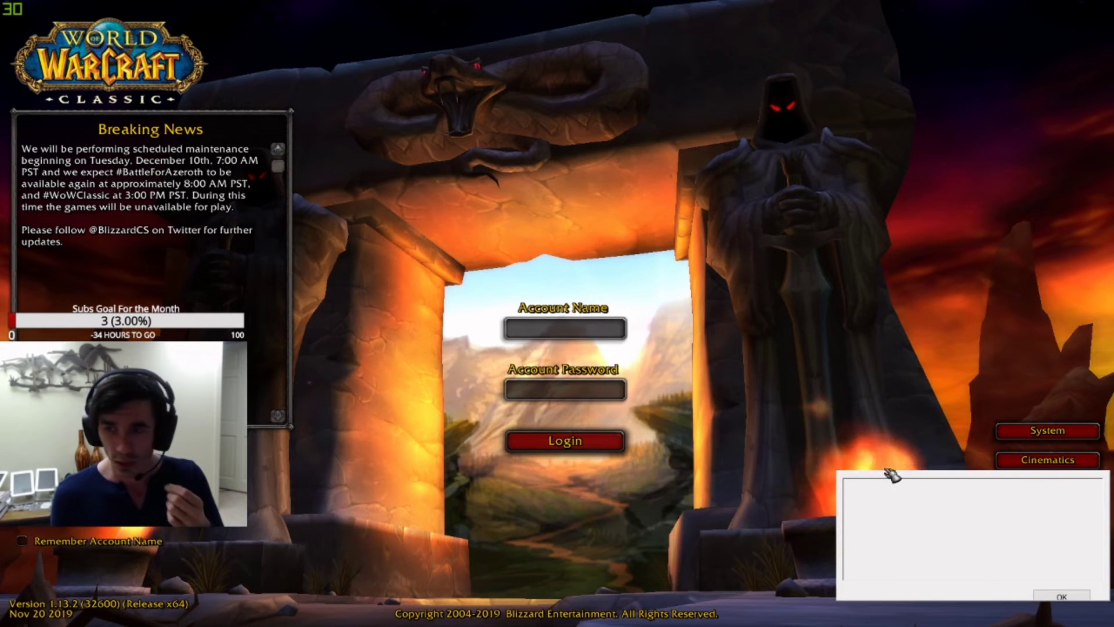
{"action": "left_click", "coordinate": [1061, 596]}
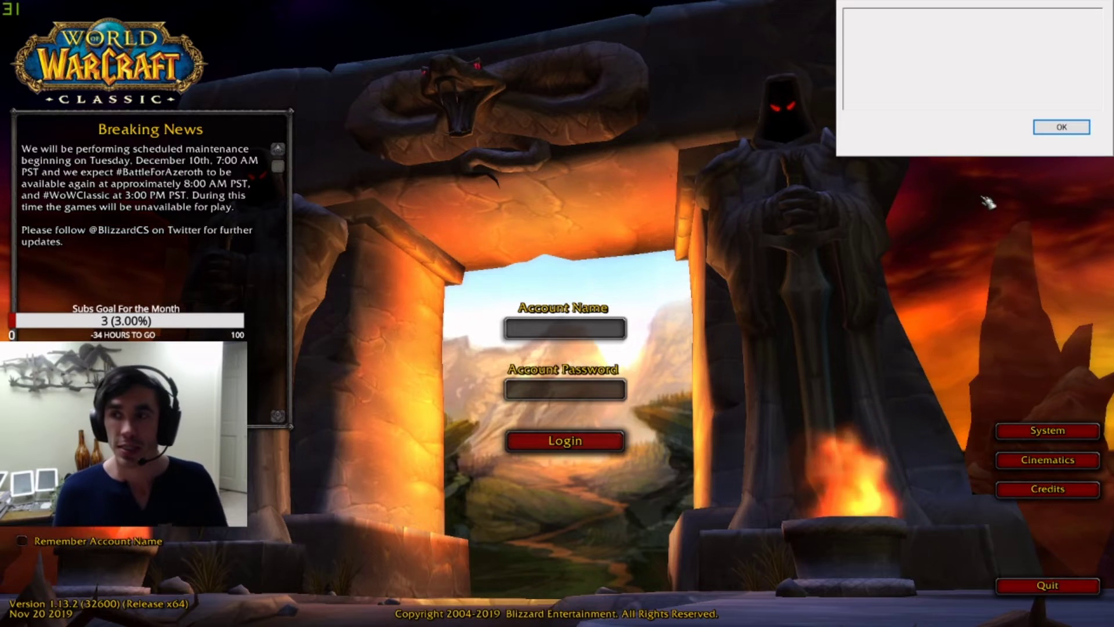
{"action": "left_click", "coordinate": [1058, 127]}
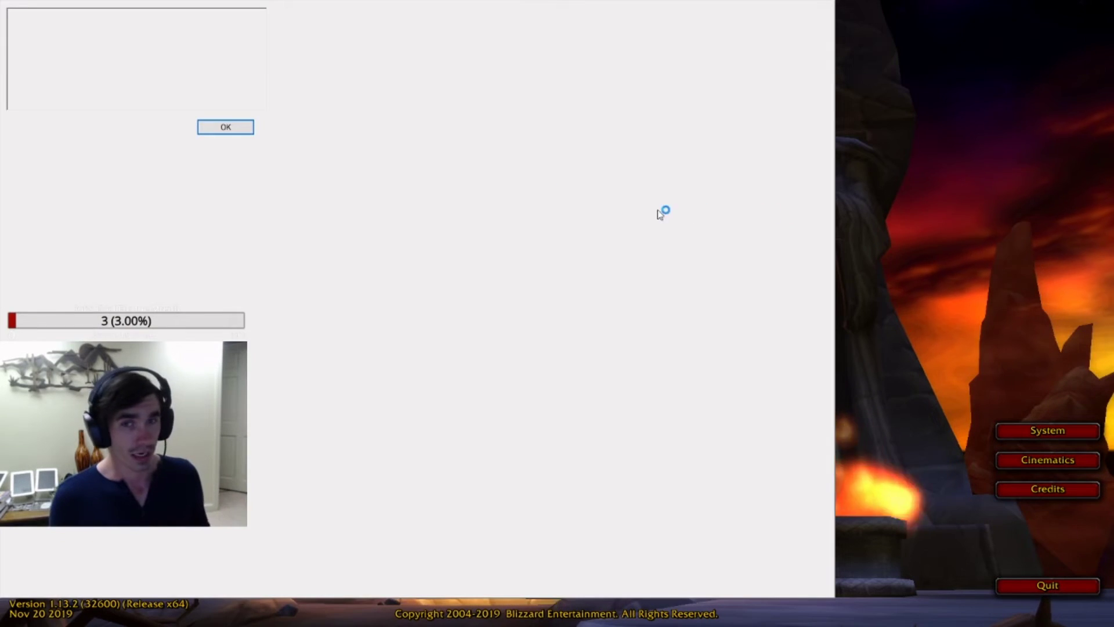
{"action": "left_click", "coordinate": [229, 131]}
{"action": "key", "text": "alt+Tab"}
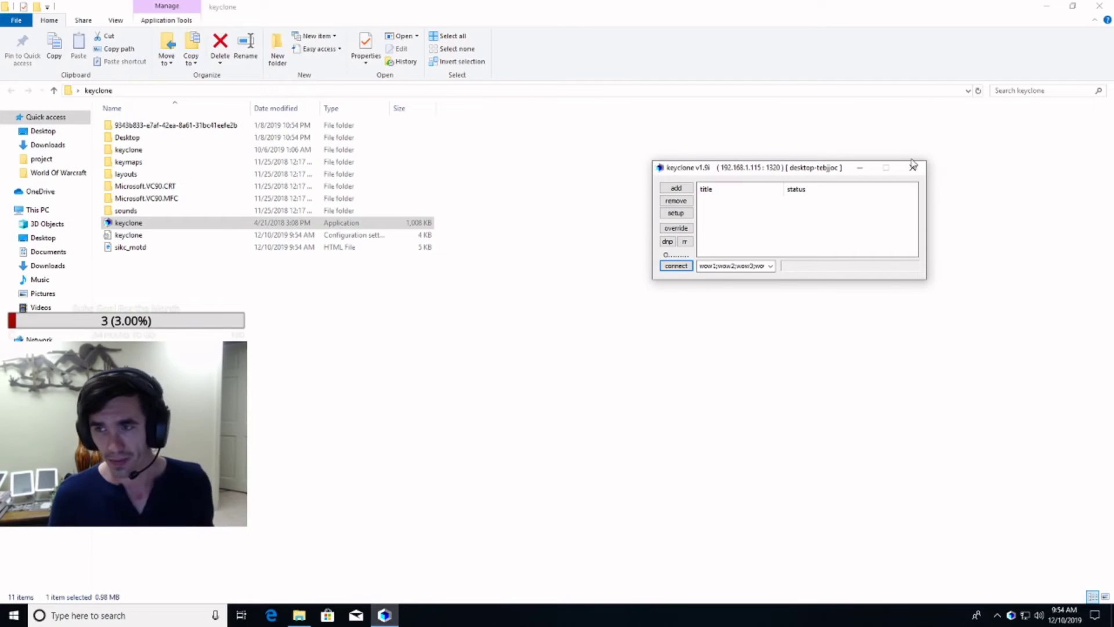
{"action": "left_click", "coordinate": [912, 166]}
{"action": "left_click", "coordinate": [1098, 6]}
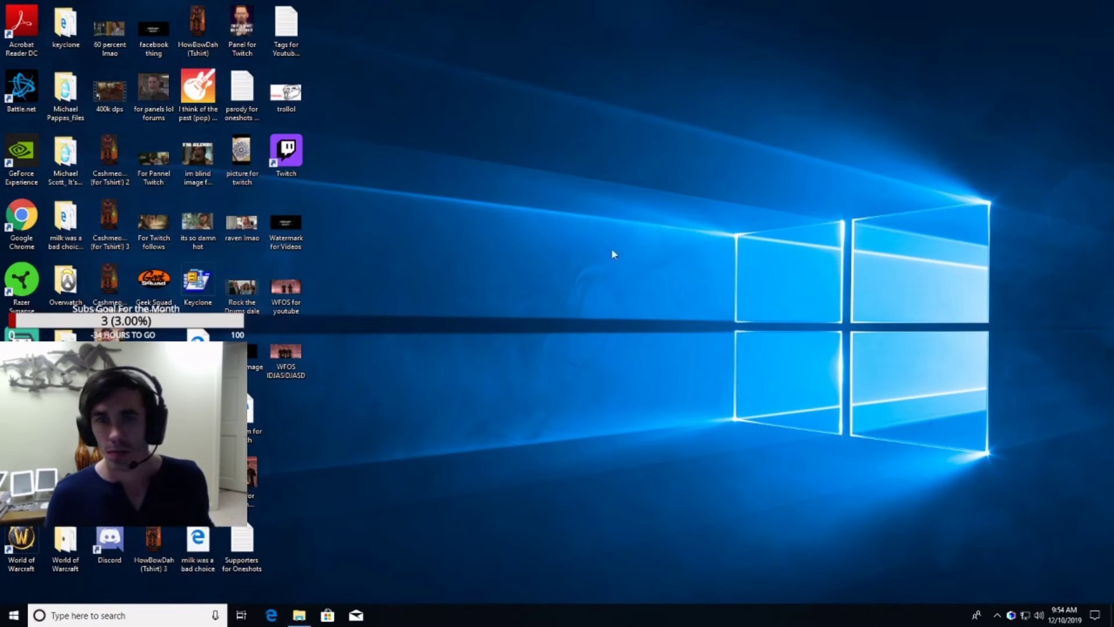
{"action": "right_click", "coordinate": [511, 189]}
{"action": "left_click", "coordinate": [524, 224]}
{"action": "right_click", "coordinate": [446, 205]}
{"action": "left_click", "coordinate": [458, 238]}
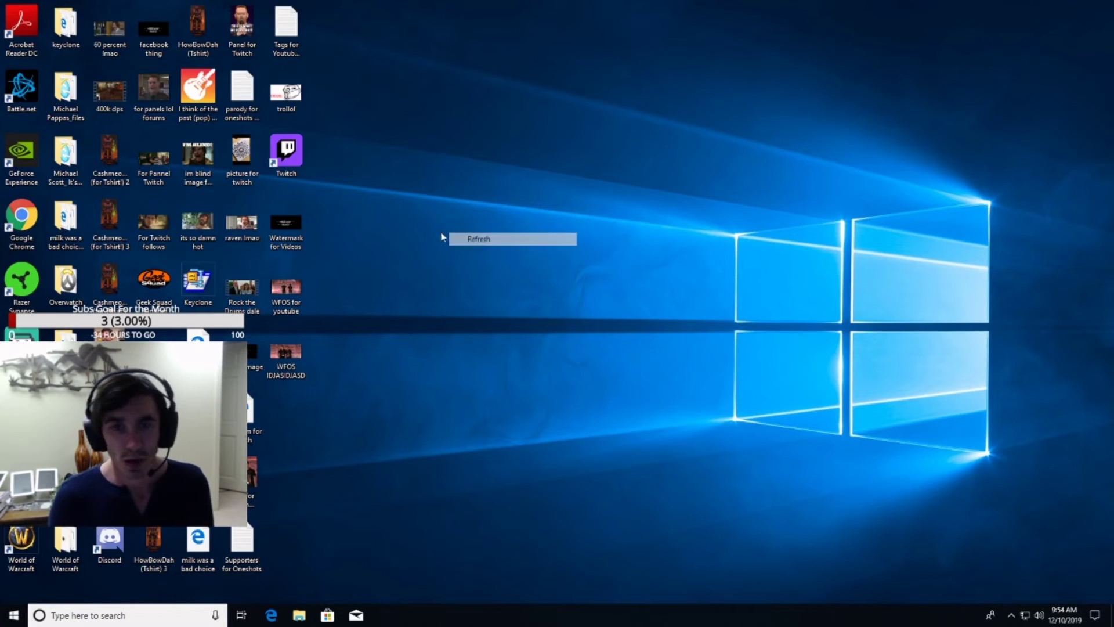
{"action": "right_click", "coordinate": [410, 214]}
{"action": "left_click", "coordinate": [455, 250]}
{"action": "right_click", "coordinate": [426, 223]}
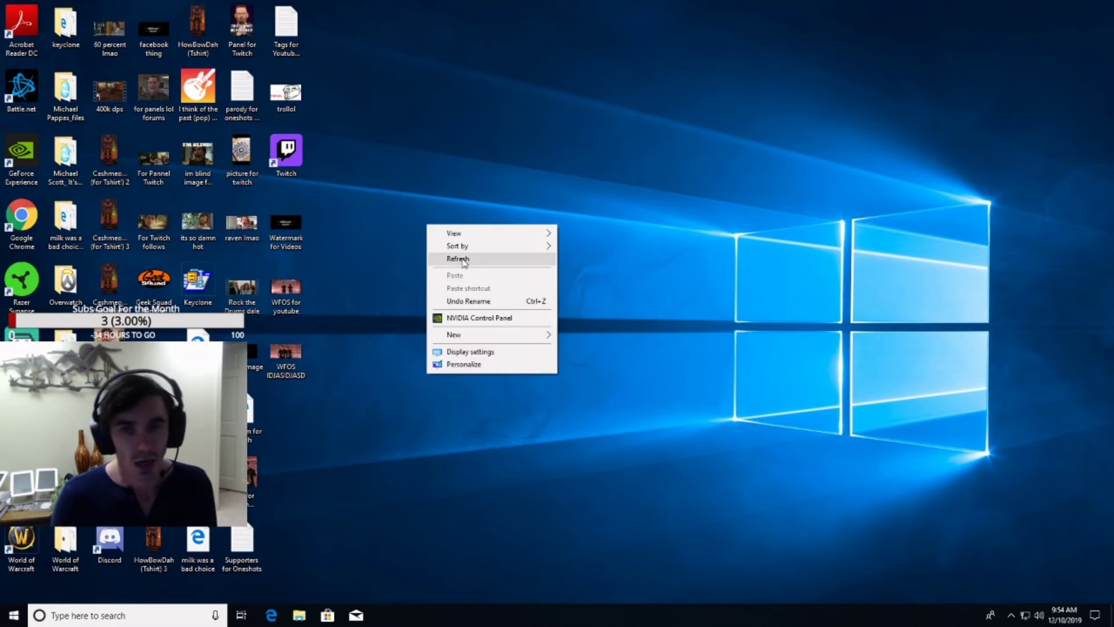
{"action": "left_click", "coordinate": [459, 258]}
{"action": "right_click", "coordinate": [420, 232]}
{"action": "left_click", "coordinate": [457, 261]}
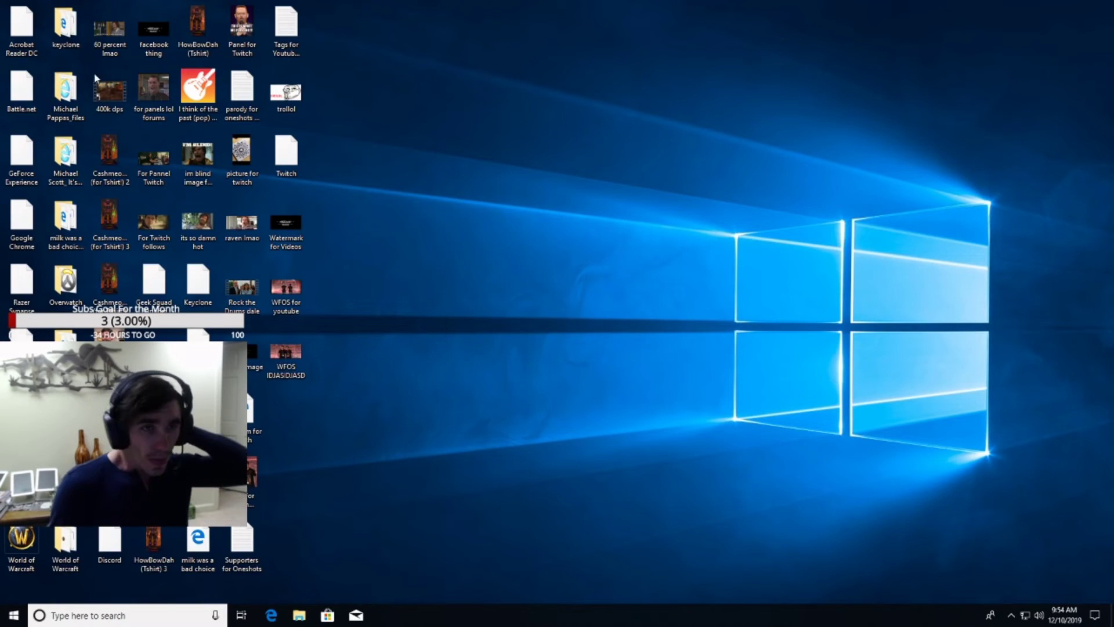
Open the keyclone folder from the desktop and start the keyclone application
{"action": "double_click", "coordinate": [69, 29]}
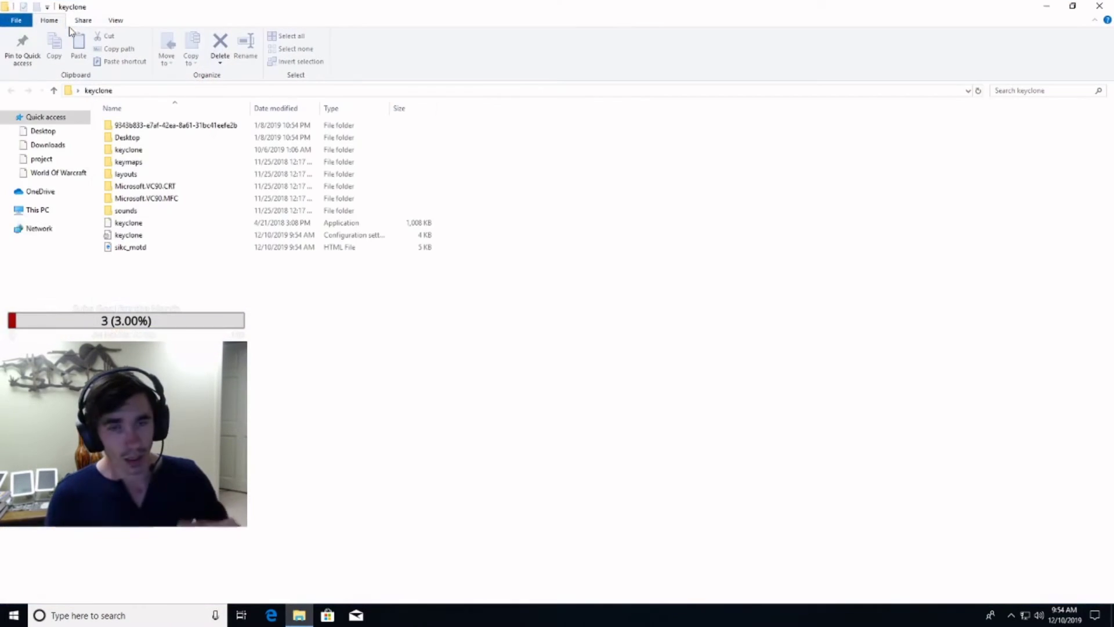
{"action": "right_click", "coordinate": [145, 227]}
{"action": "left_click", "coordinate": [137, 224]}
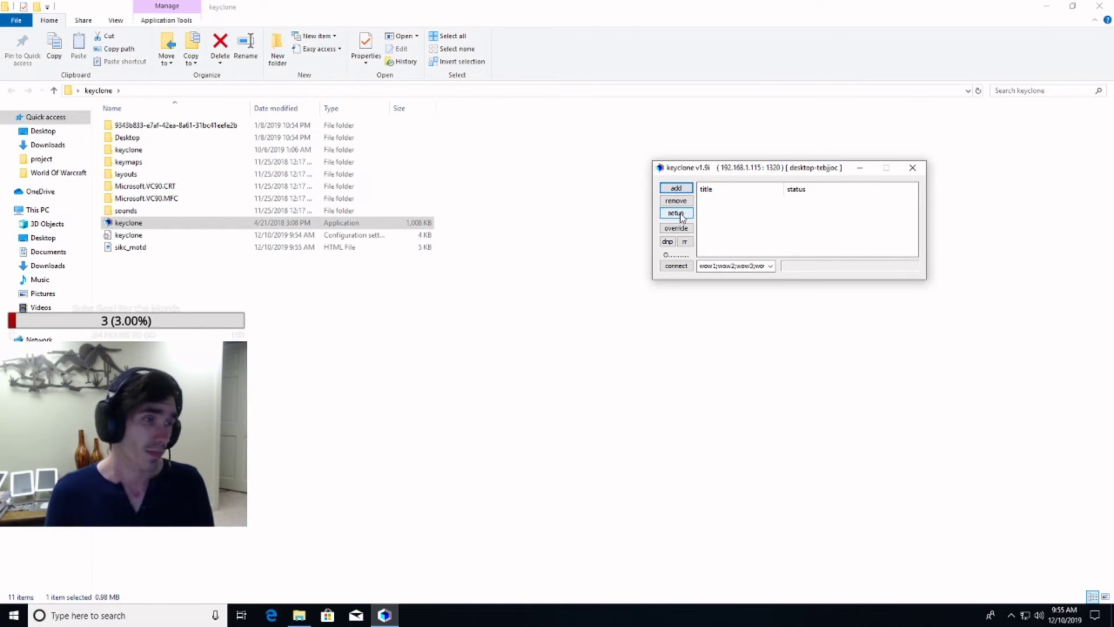
Check the region and program of each command wow1 to wow5 in the command editor, and accept the setup
{"action": "left_click", "coordinate": [676, 213]}
{"action": "left_click", "coordinate": [677, 134]}
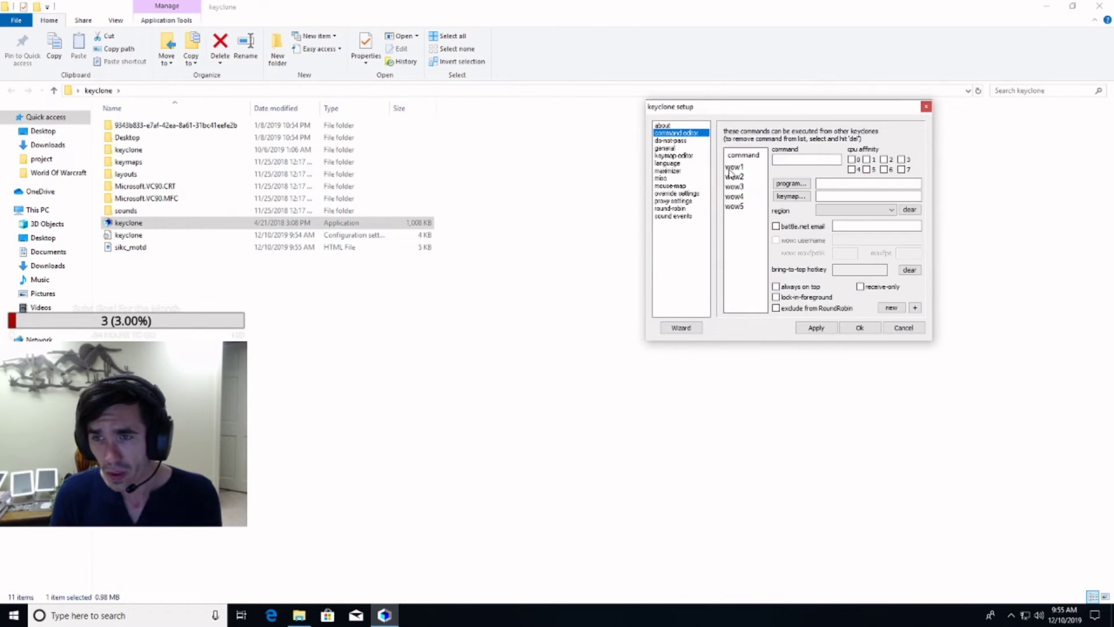
{"action": "left_click", "coordinate": [731, 167]}
{"action": "left_click", "coordinate": [733, 177]}
{"action": "left_click", "coordinate": [735, 187]}
{"action": "left_click", "coordinate": [735, 197]}
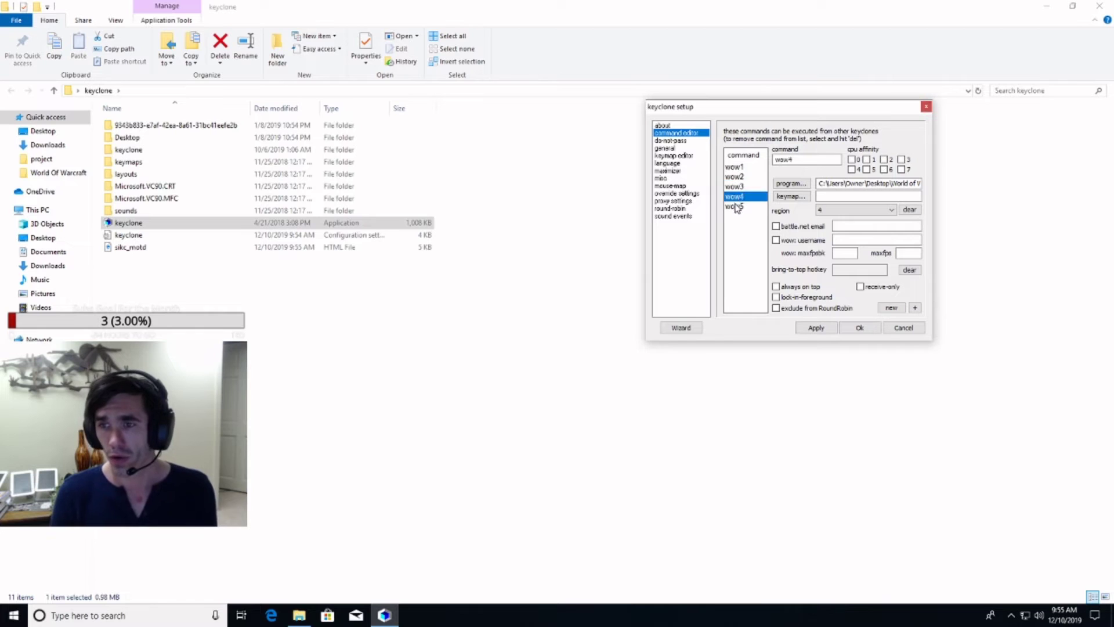
{"action": "left_click", "coordinate": [735, 207]}
{"action": "left_click", "coordinate": [859, 329]}
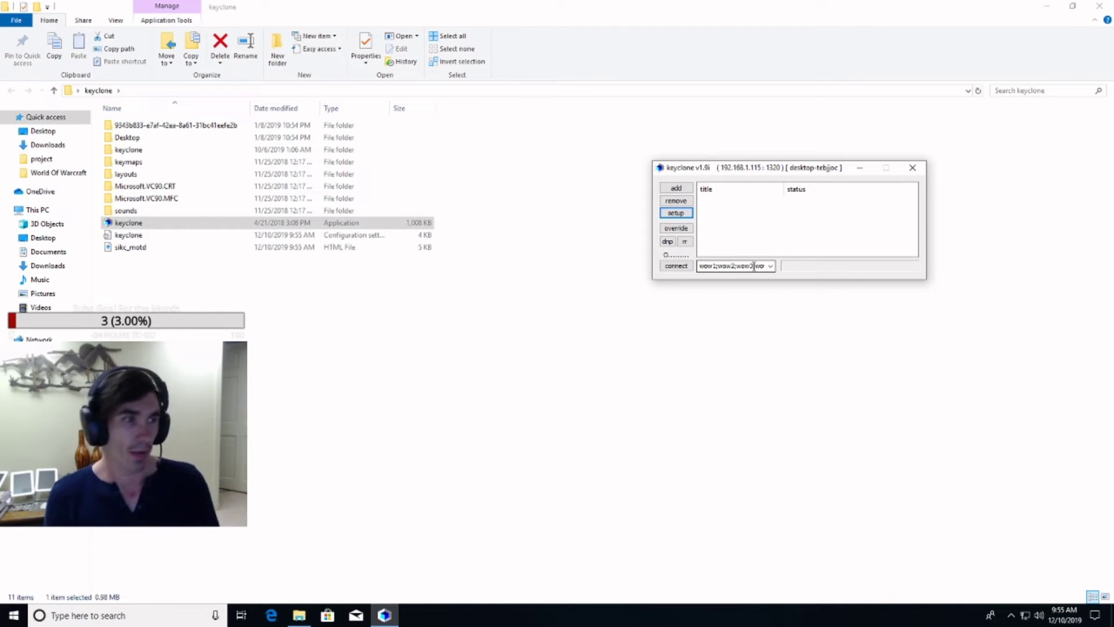
Launch the five game clients from keyclone and log in to all of them with the account name and account password
{"action": "left_click", "coordinate": [683, 269]}
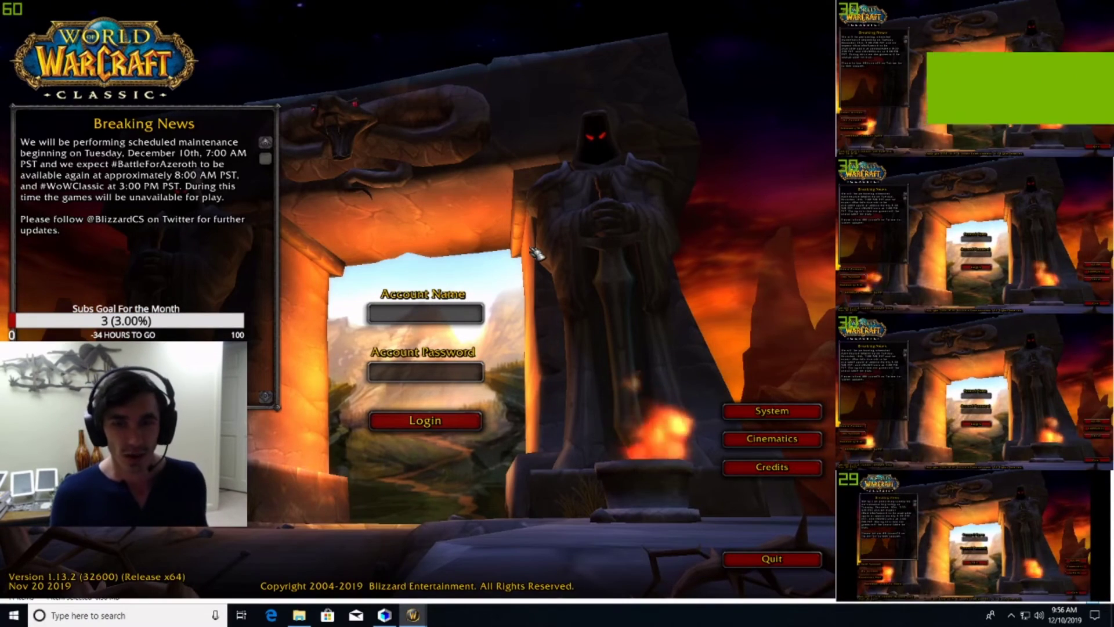
{"action": "key", "text": "XF86AudioMute"}
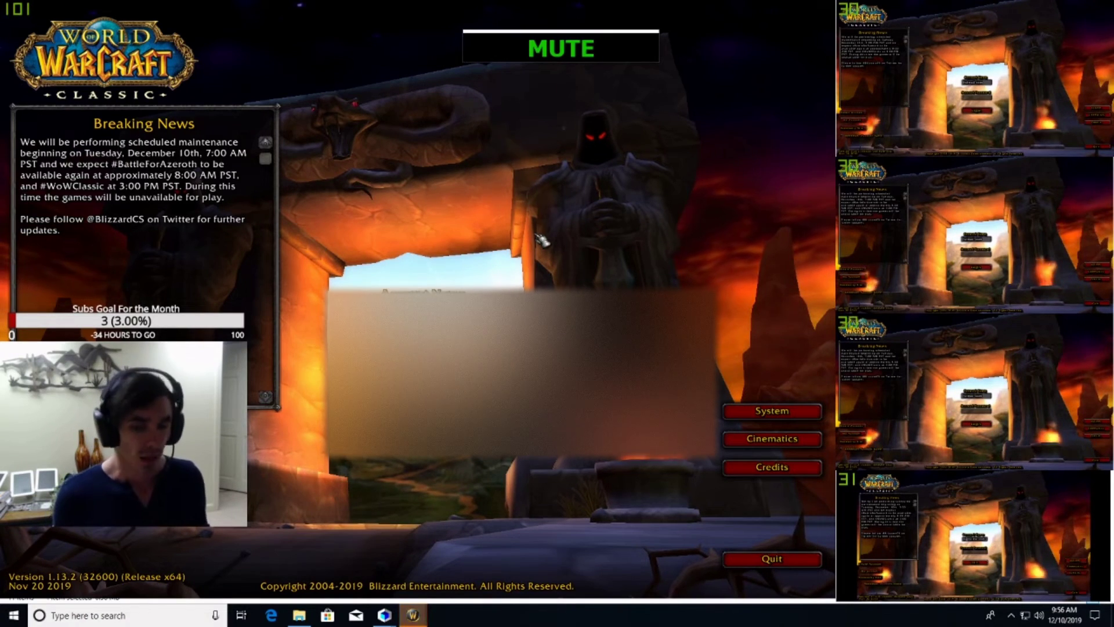
{"action": "key", "text": "Return"}
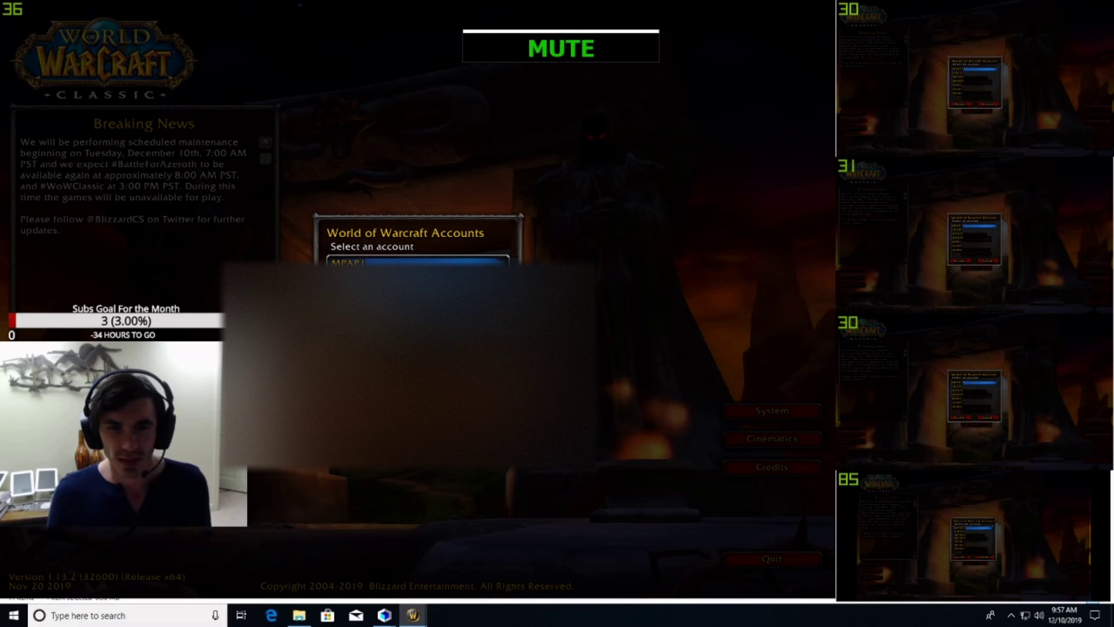
Choose a World of Warcraft account in each of the five game windows
{"action": "double_click", "coordinate": [383, 259]}
{"action": "double_click", "coordinate": [967, 70]}
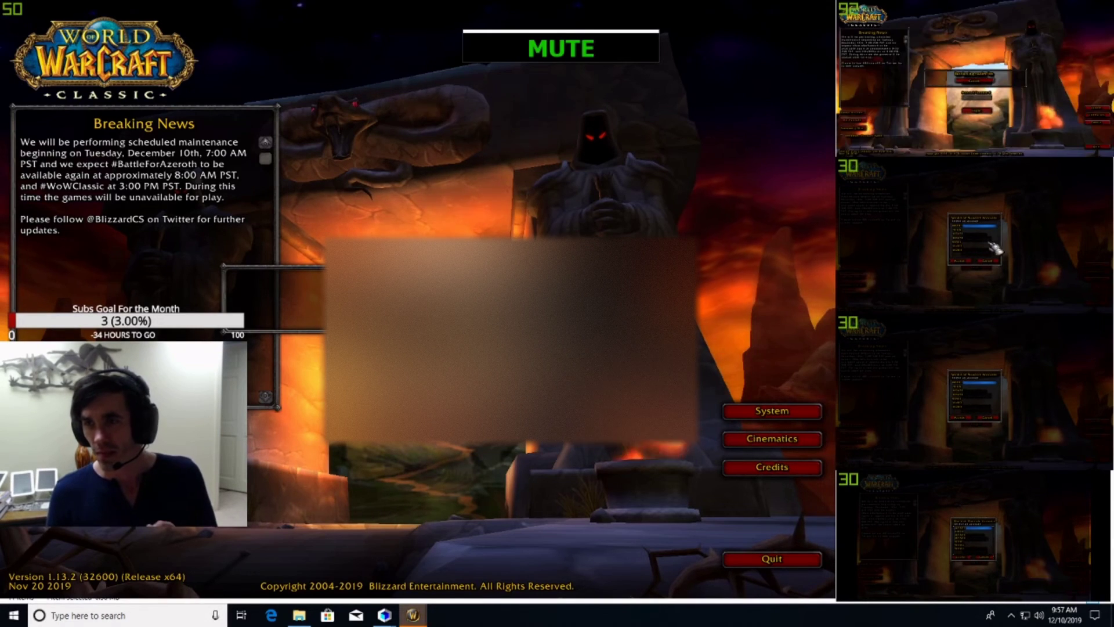
{"action": "double_click", "coordinate": [980, 238]}
{"action": "double_click", "coordinate": [974, 399]}
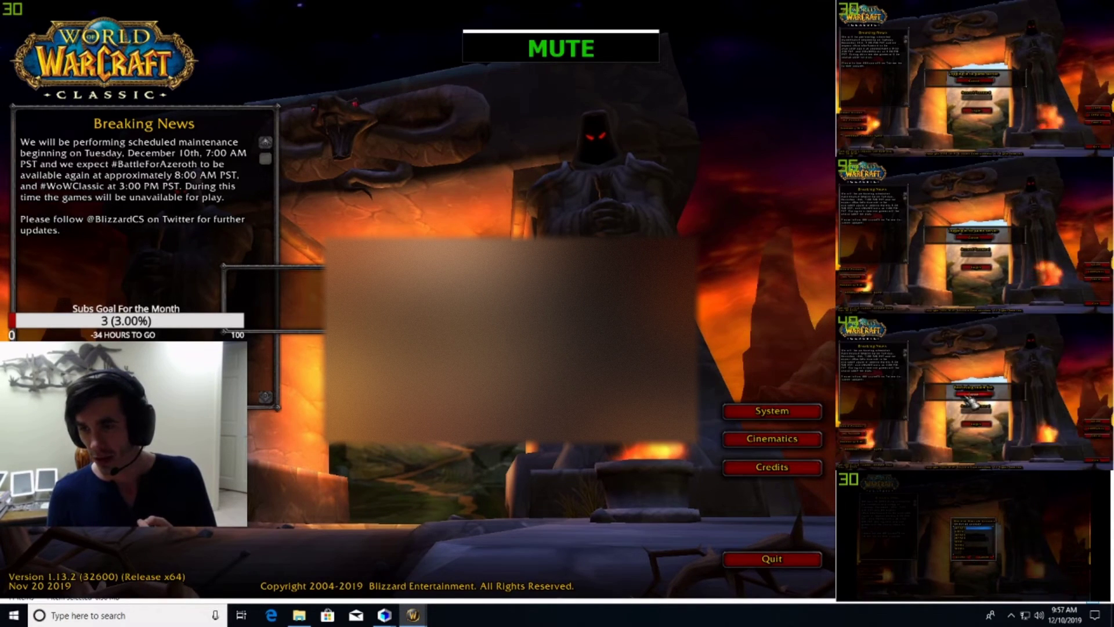
{"action": "double_click", "coordinate": [977, 554]}
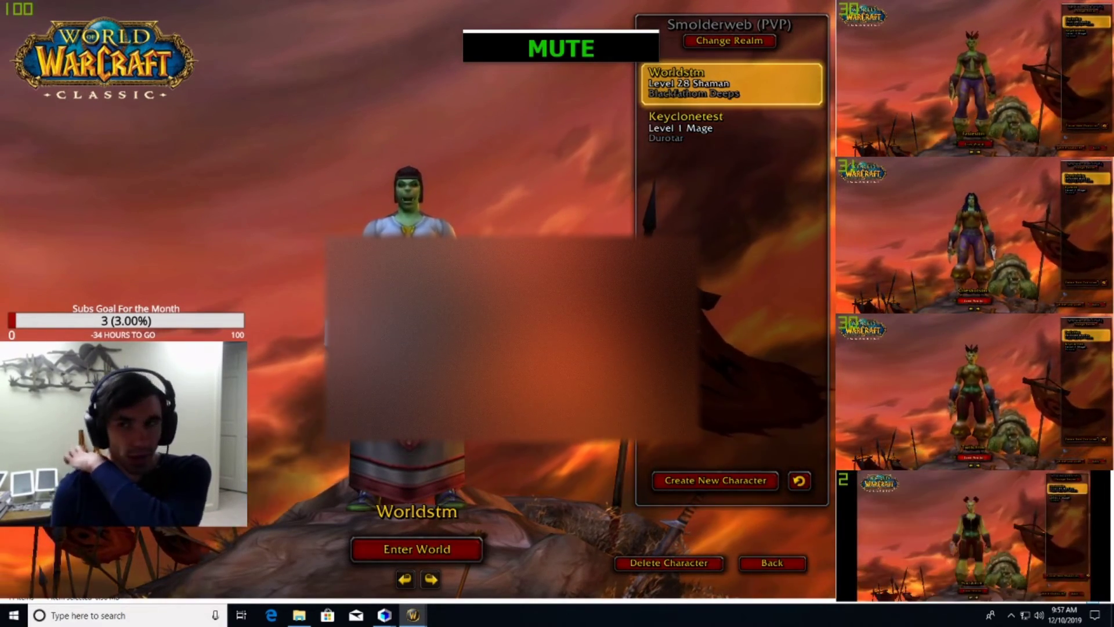
Enter the world with the level 1 mage Keyclonetest and turn the character around near the campfire
{"action": "left_click", "coordinate": [696, 144]}
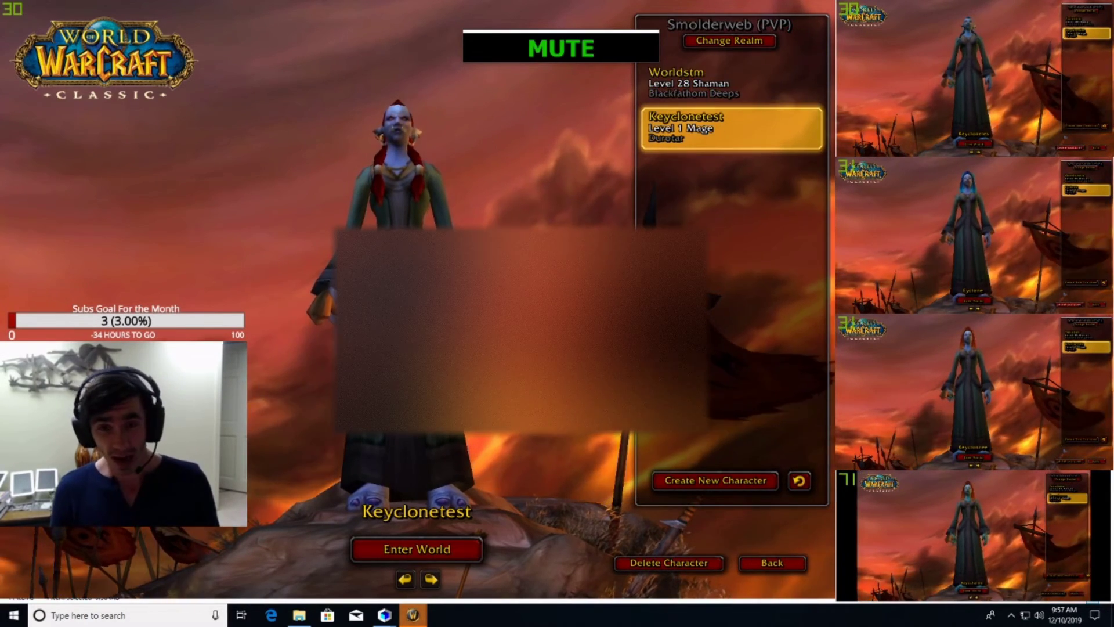
{"action": "key", "text": "Return"}
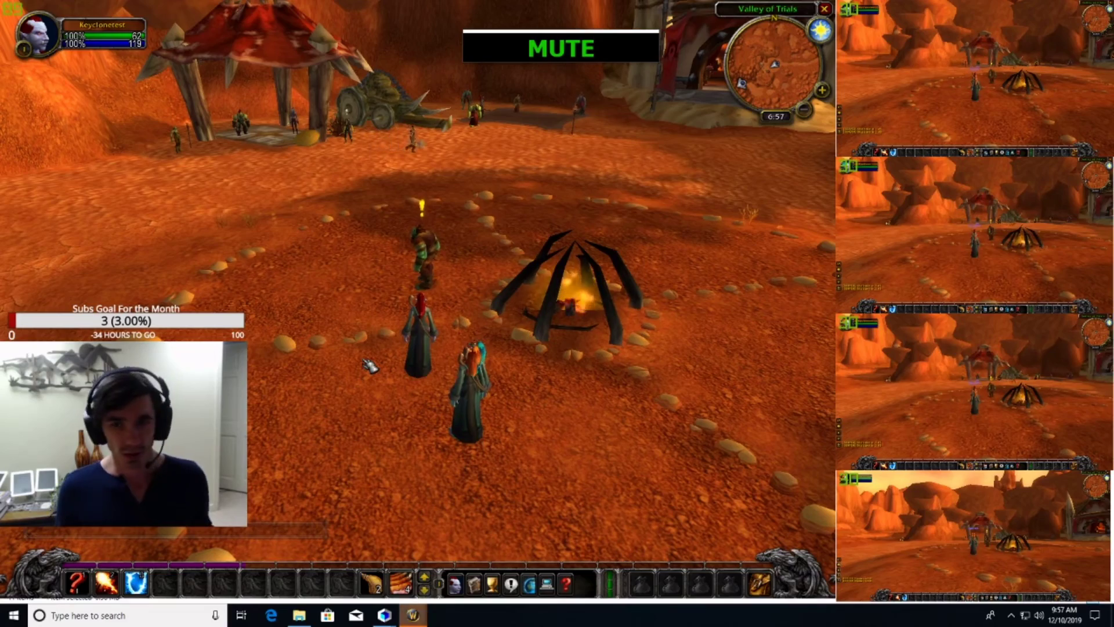
{"action": "left_click_drag", "start_coordinate": [426, 258], "coordinate": [475, 235]}
{"action": "key", "text": "d"}
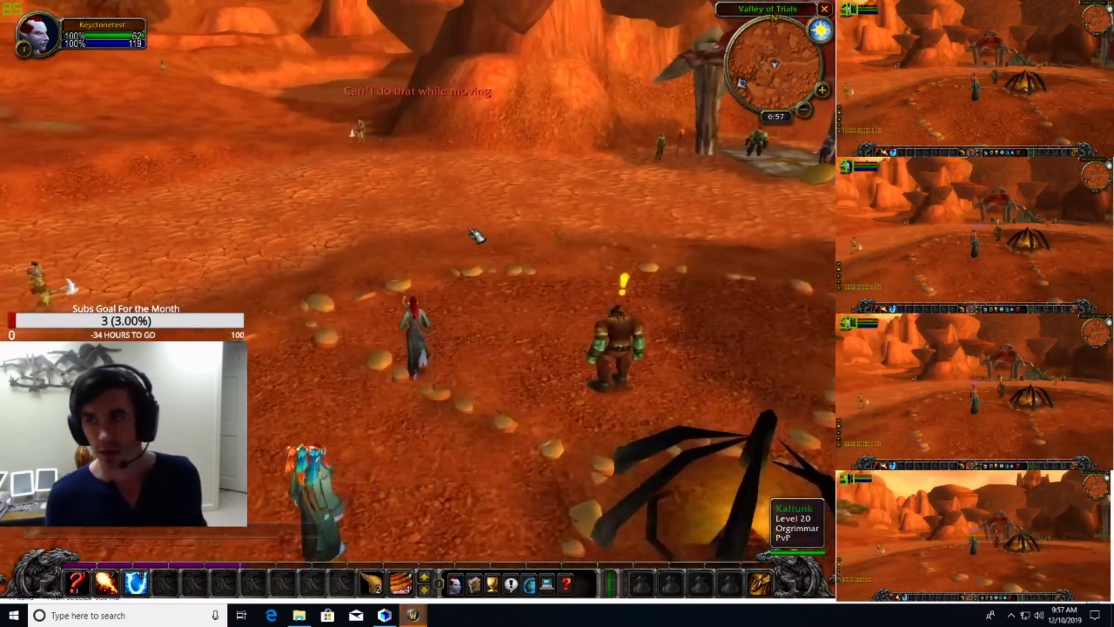
{"action": "key", "text": "d"}
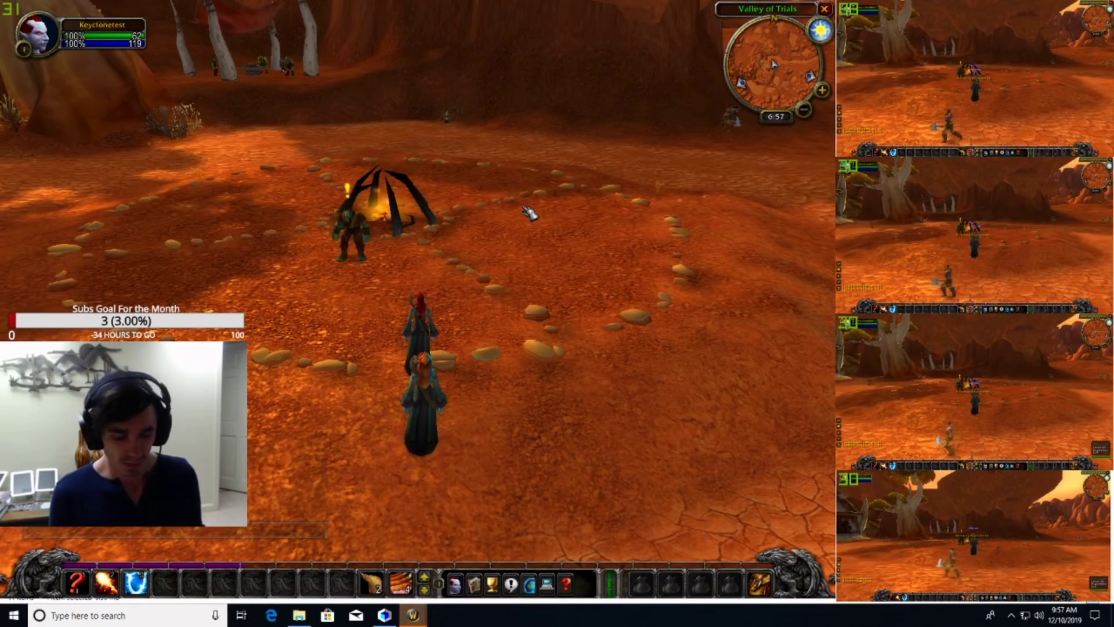
Open the macro window with /macro, move the characters forward, and save macro 1, which casts Fireball and assists and follows Keyclonetest
{"action": "key", "text": "Return"}
{"action": "type", "text": "/macro"}
{"action": "key", "text": "Return"}
{"action": "left_click", "coordinate": [197, 117]}
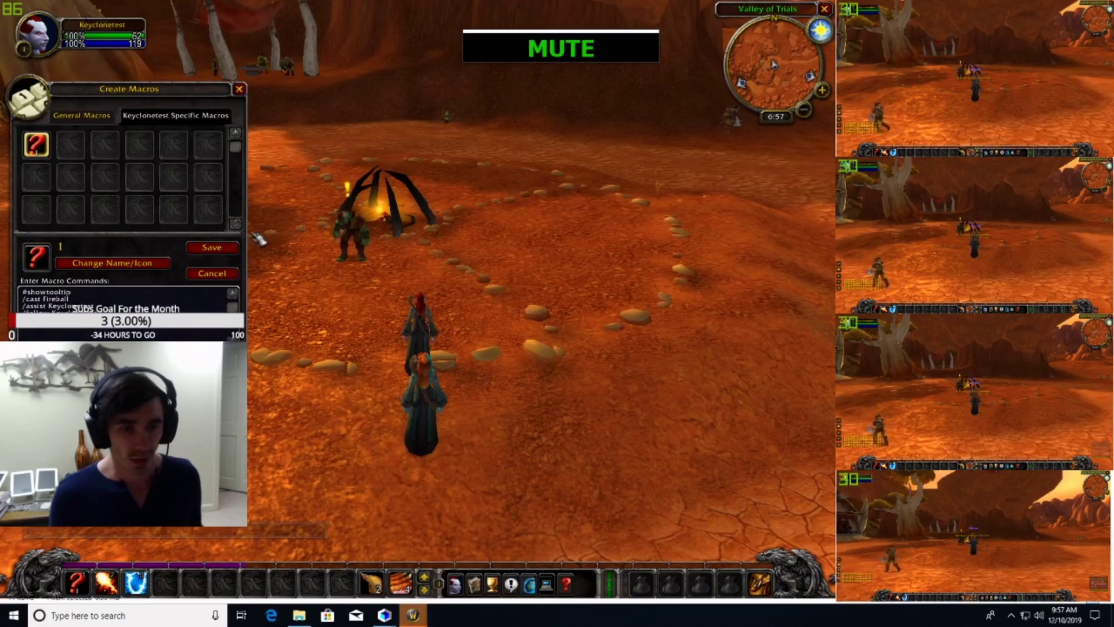
{"action": "key", "text": "w"}
{"action": "key", "text": "w"}
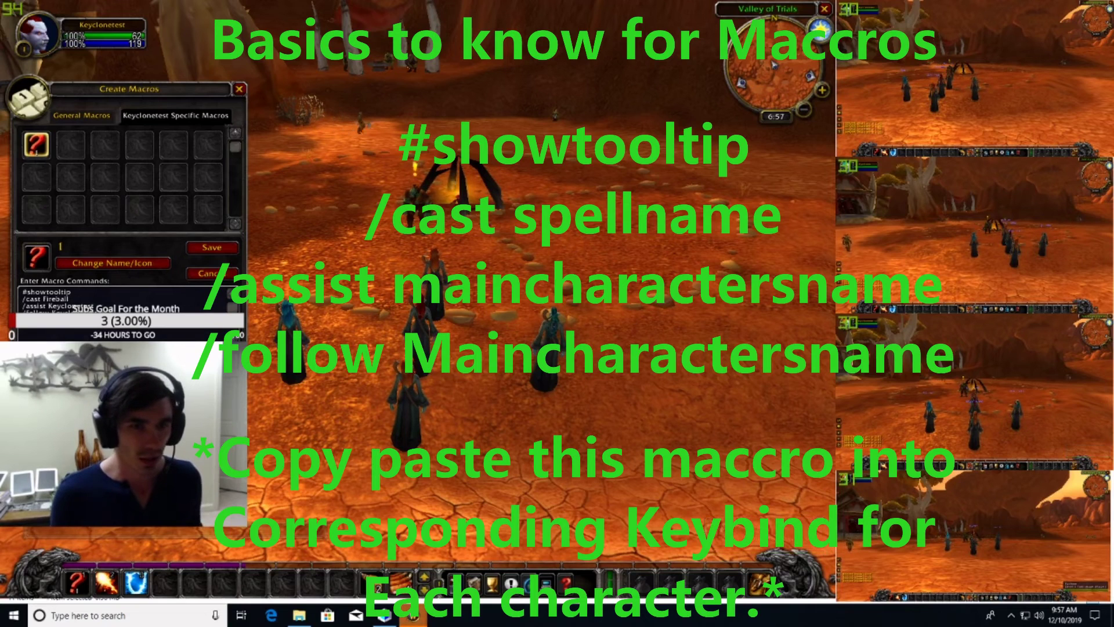
{"action": "left_click_drag", "start_coordinate": [87, 313], "coordinate": [13, 293]}
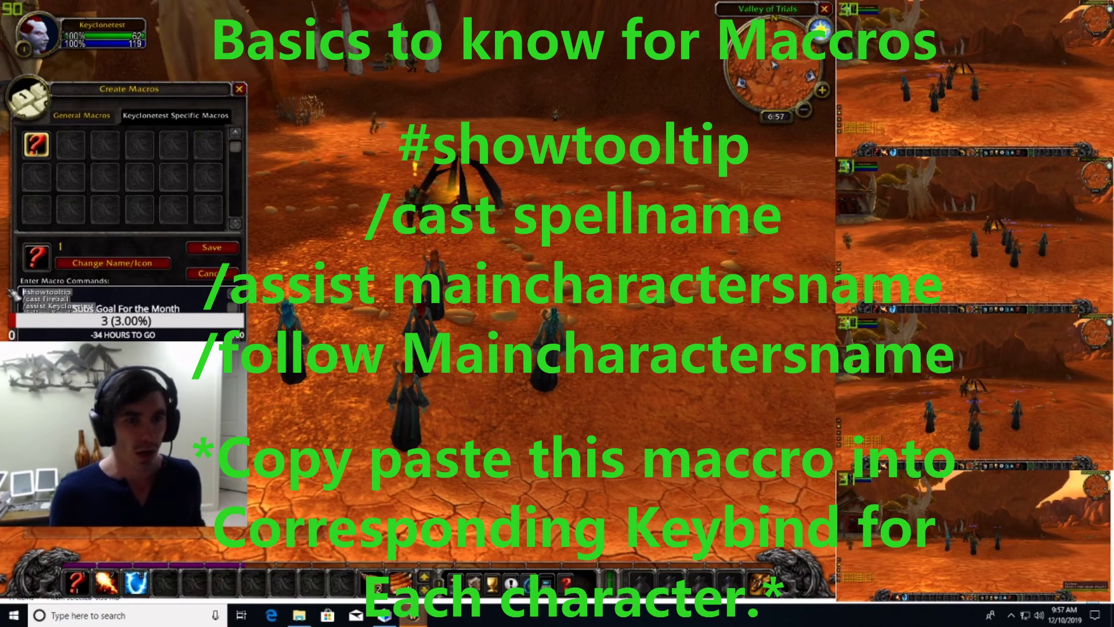
{"action": "left_click", "coordinate": [225, 249]}
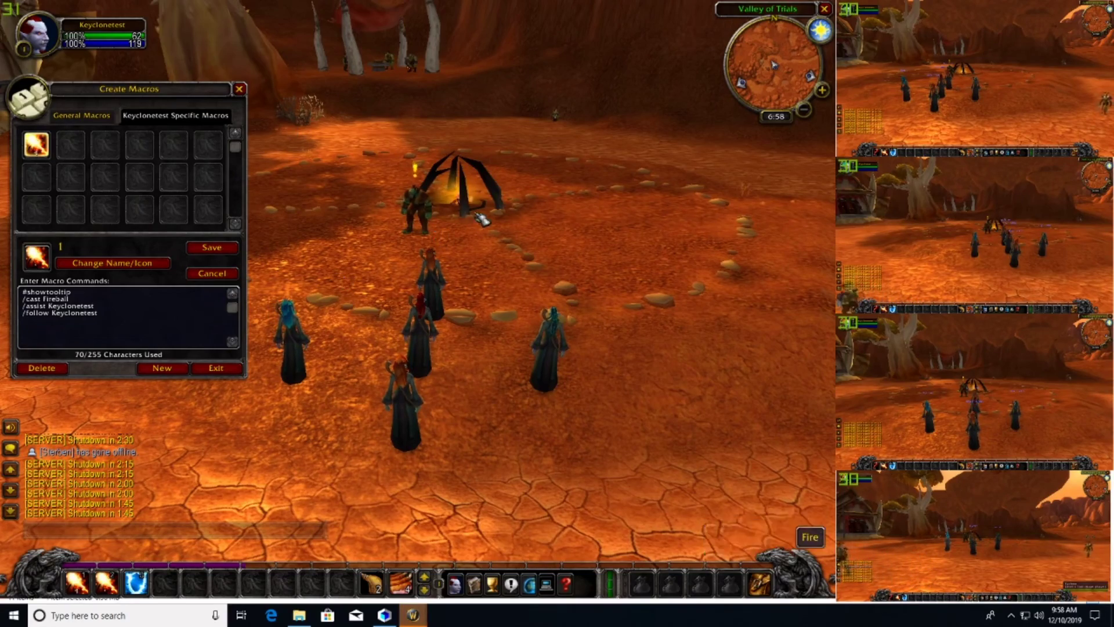
Test macro 1 by moving Keyclonetest and triggering the macro so the other characters follow
{"action": "key", "text": "d"}
{"action": "key", "text": "1"}
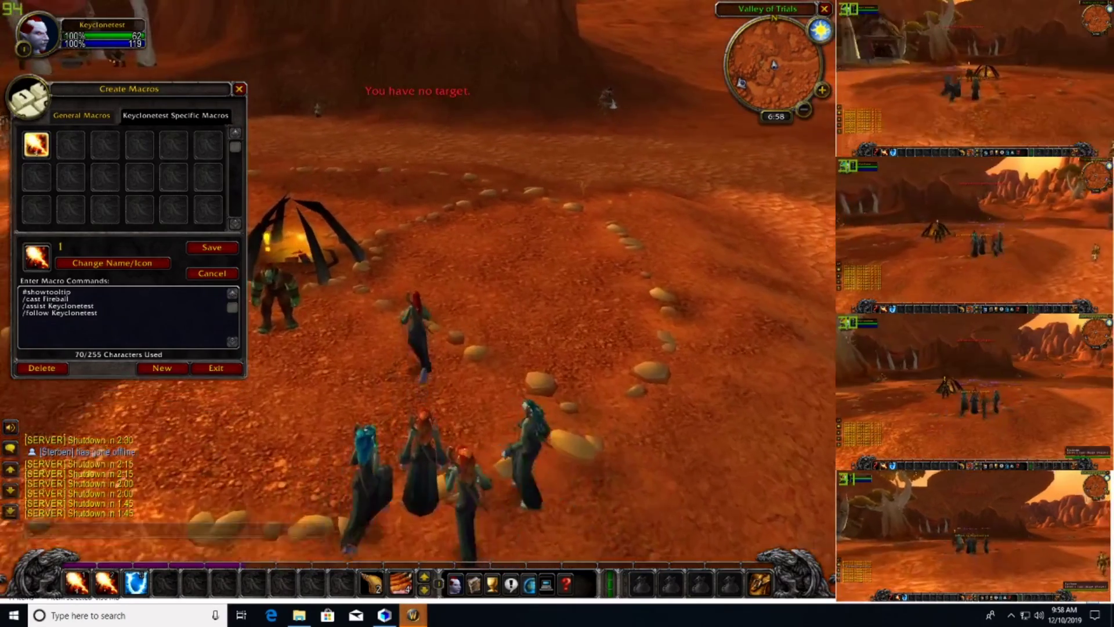
{"action": "key", "text": "d"}
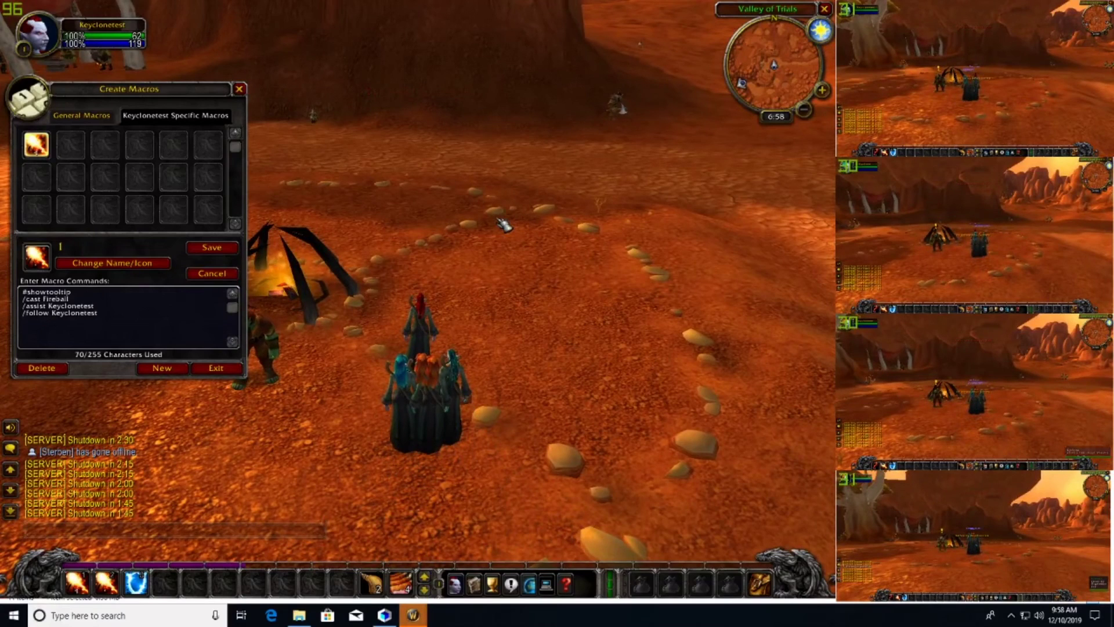
{"action": "key", "text": "1"}
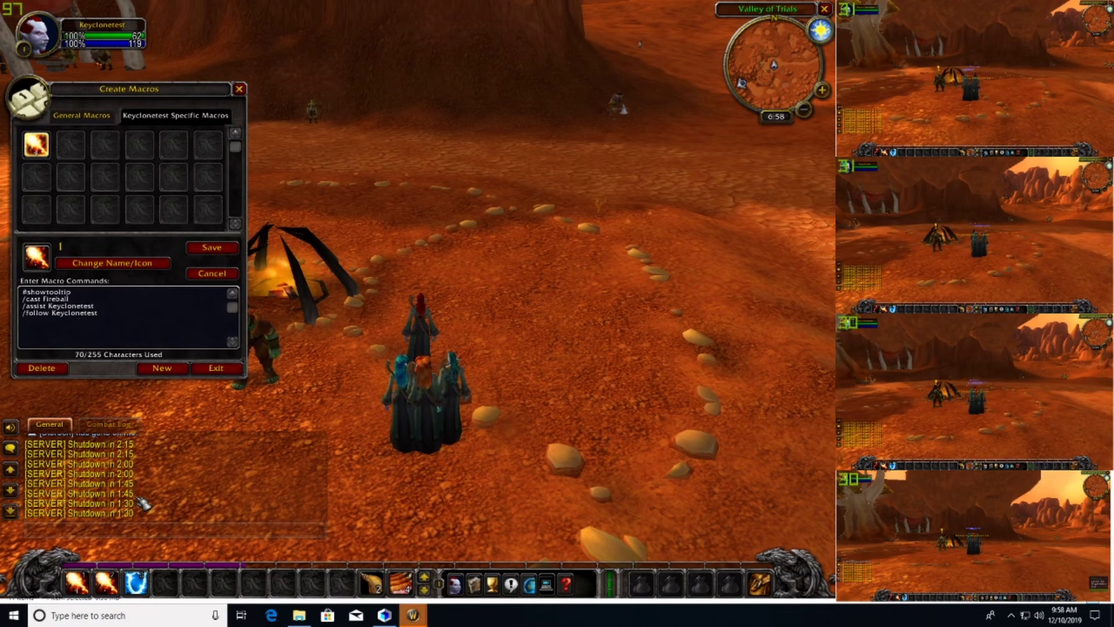
{"action": "key", "text": "1"}
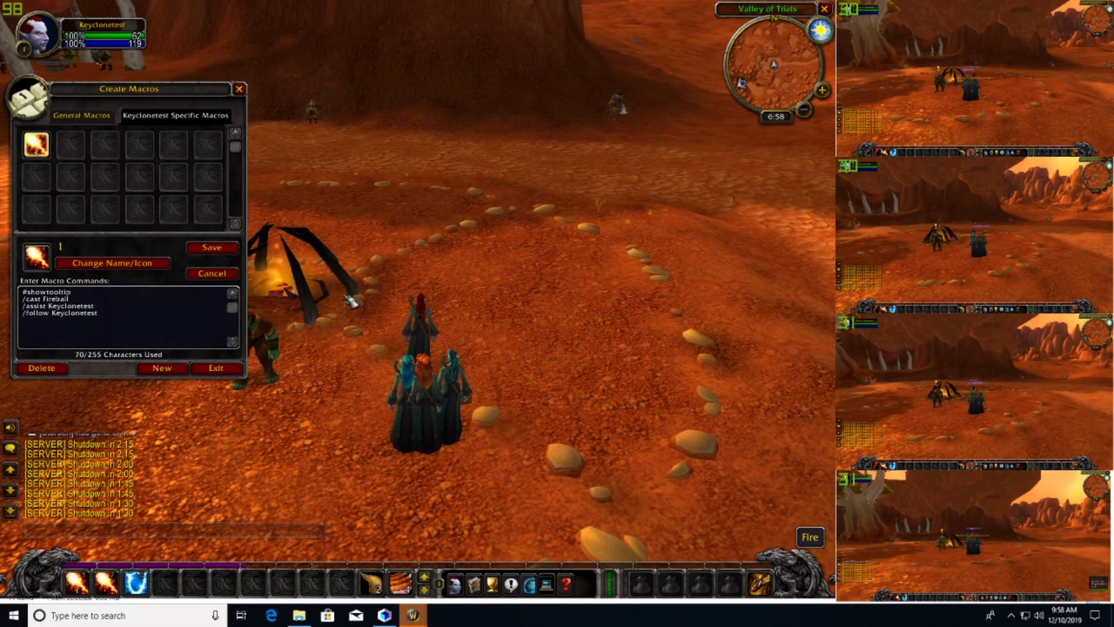
Run Keyclonetest around the campfire and trigger macro 1 on the targeted quest giver so the other mages assist and follow
{"action": "key", "text": "w"}
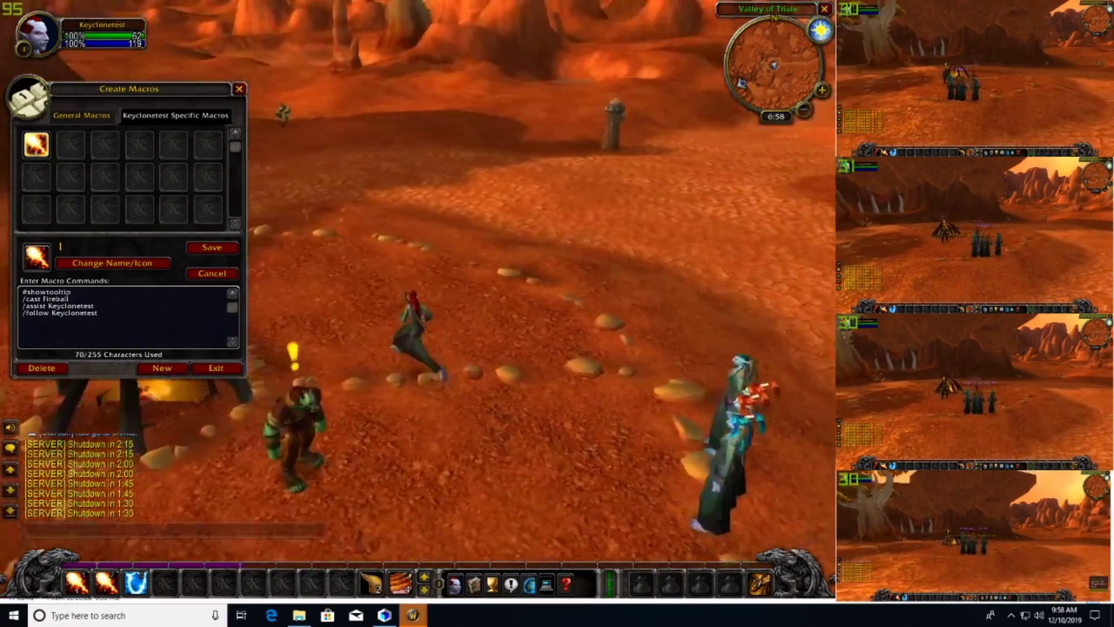
{"action": "key", "text": "a"}
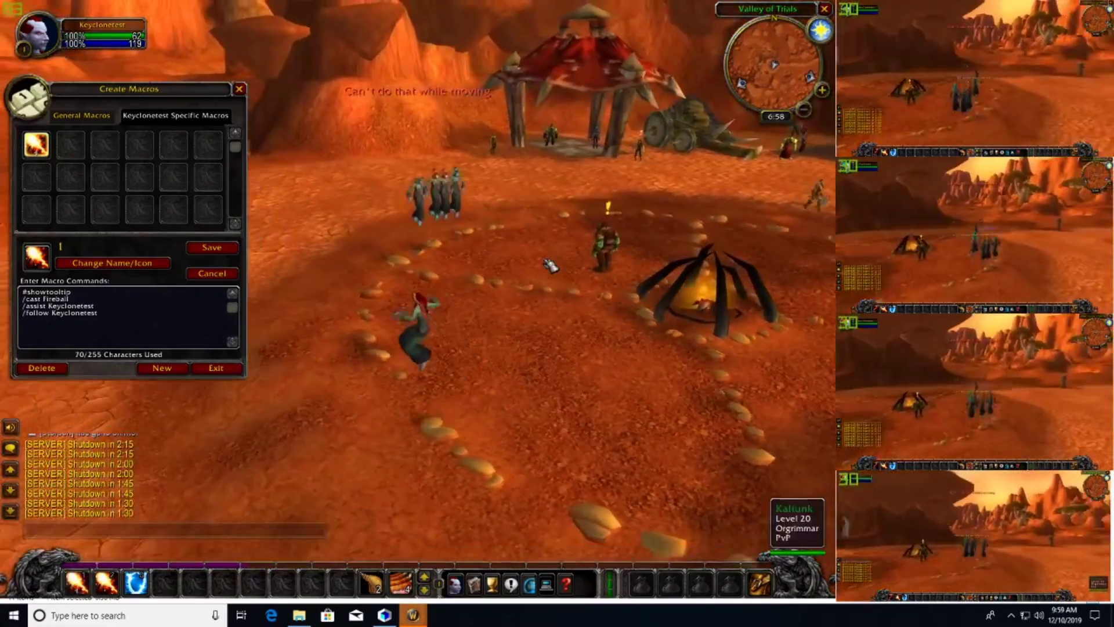
{"action": "key", "text": "d"}
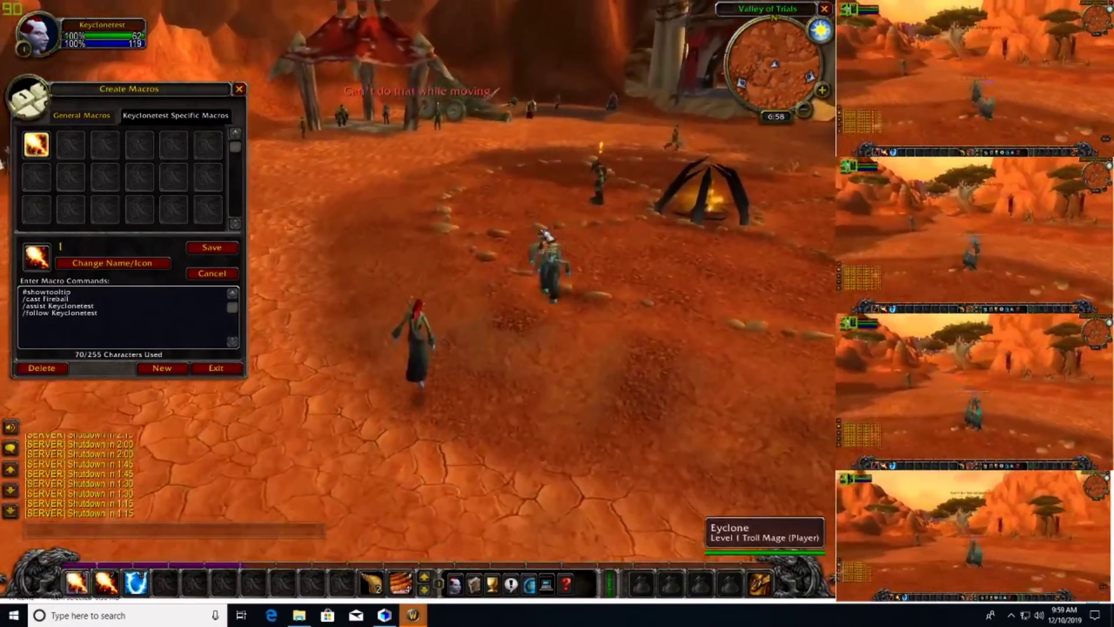
{"action": "key", "text": "w"}
{"action": "key", "text": "1"}
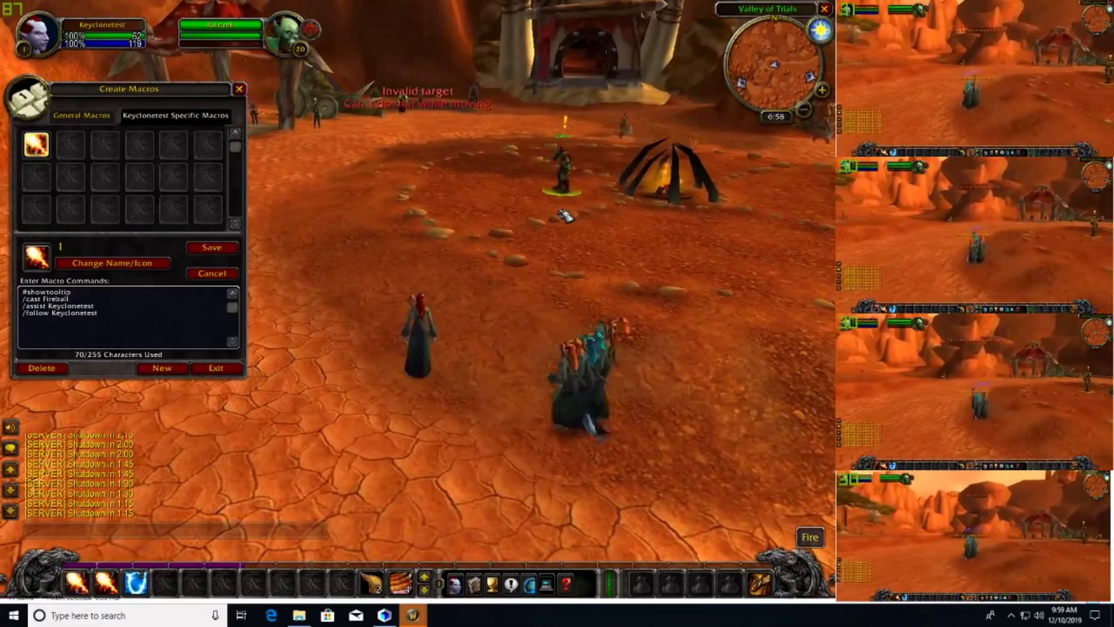
{"action": "key", "text": "w"}
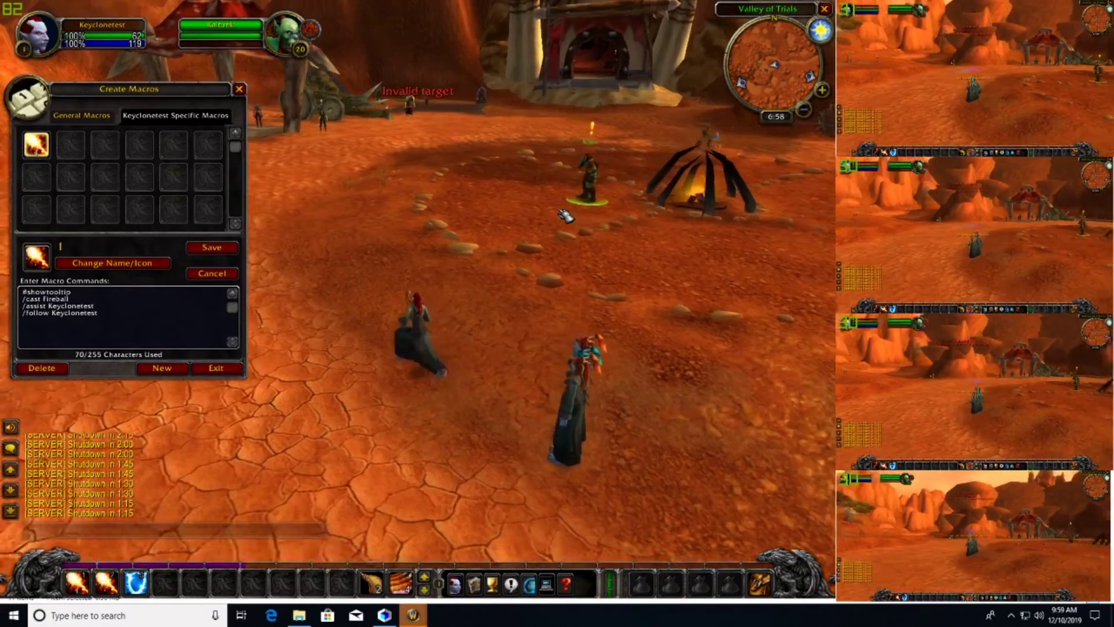
{"action": "key", "text": "d"}
{"action": "key", "text": "1"}
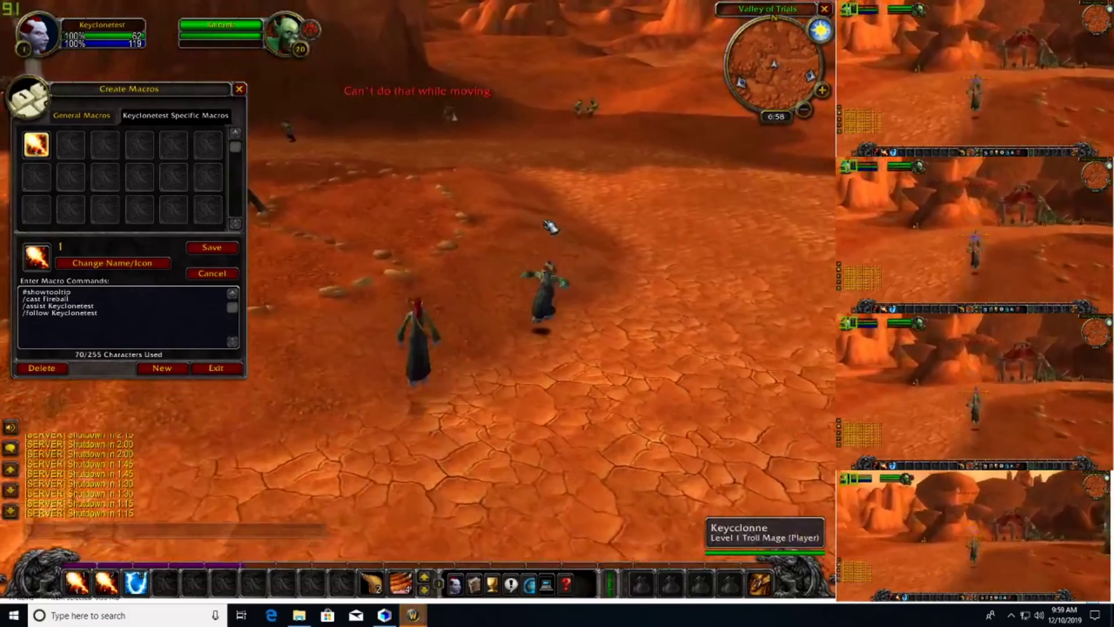
{"action": "key", "text": "s"}
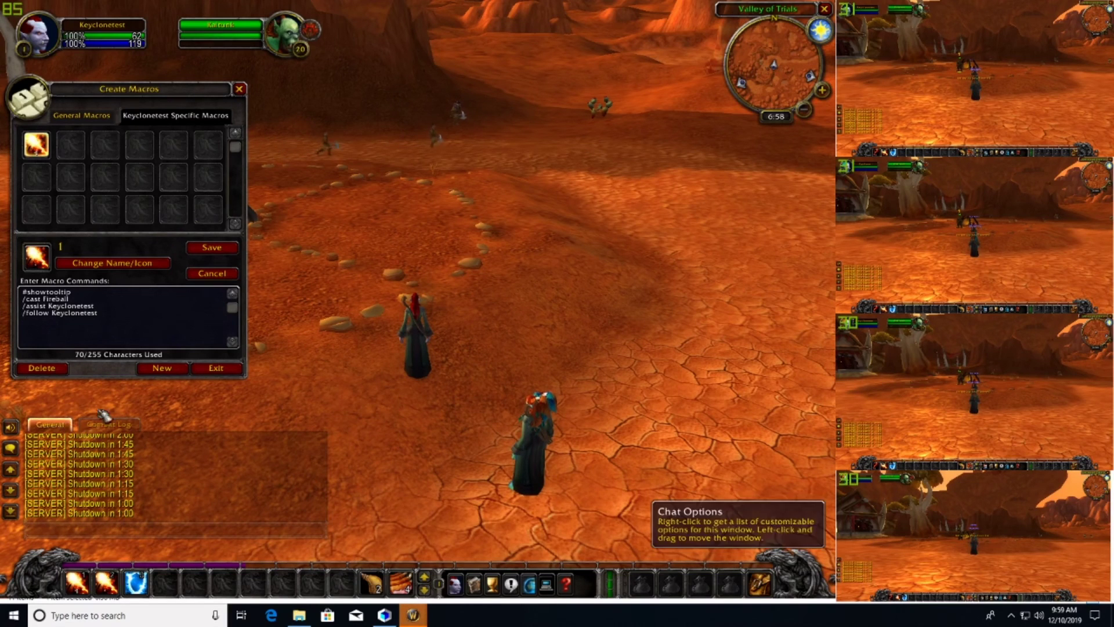
Unlock the General chat window, move it slightly down toward the action bar, and lock it again
{"action": "right_click", "coordinate": [50, 424]}
{"action": "left_click", "coordinate": [64, 447]}
{"action": "mouse_move", "coordinate": [49, 424]}
{"action": "left_mouse_down"}
{"action": "mouse_move", "coordinate": [430, 291]}
{"action": "mouse_move", "coordinate": [460, 236]}
{"action": "mouse_move", "coordinate": [40, 441]}
{"action": "mouse_move", "coordinate": [50, 448]}
{"action": "mouse_move", "coordinate": [49, 430]}
{"action": "left_mouse_up"}
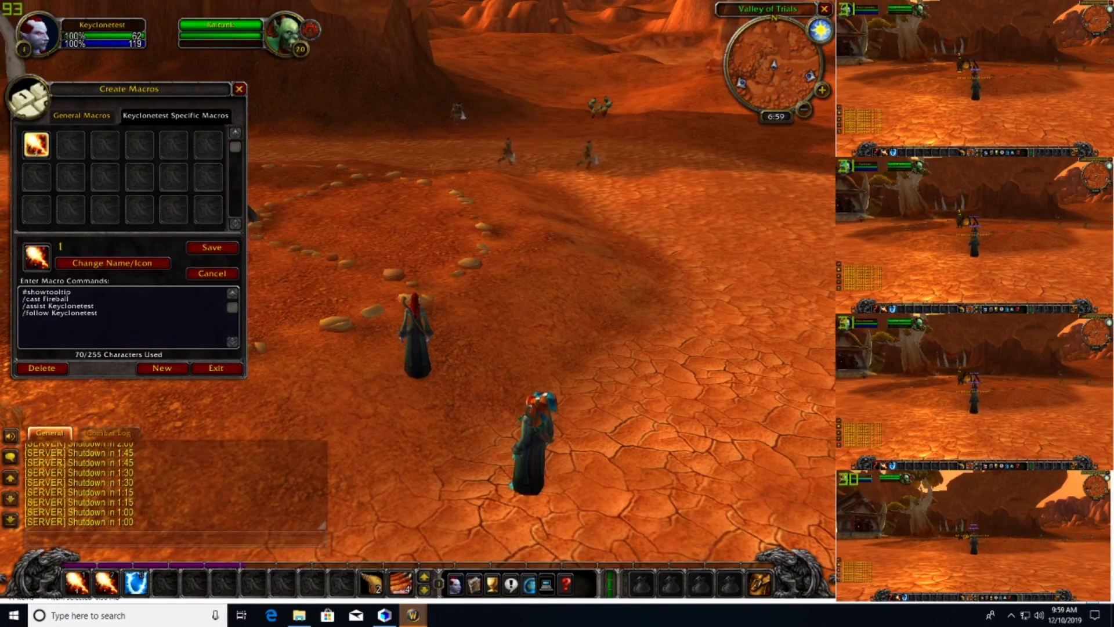
{"action": "right_click", "coordinate": [54, 431]}
{"action": "left_click", "coordinate": [63, 454]}
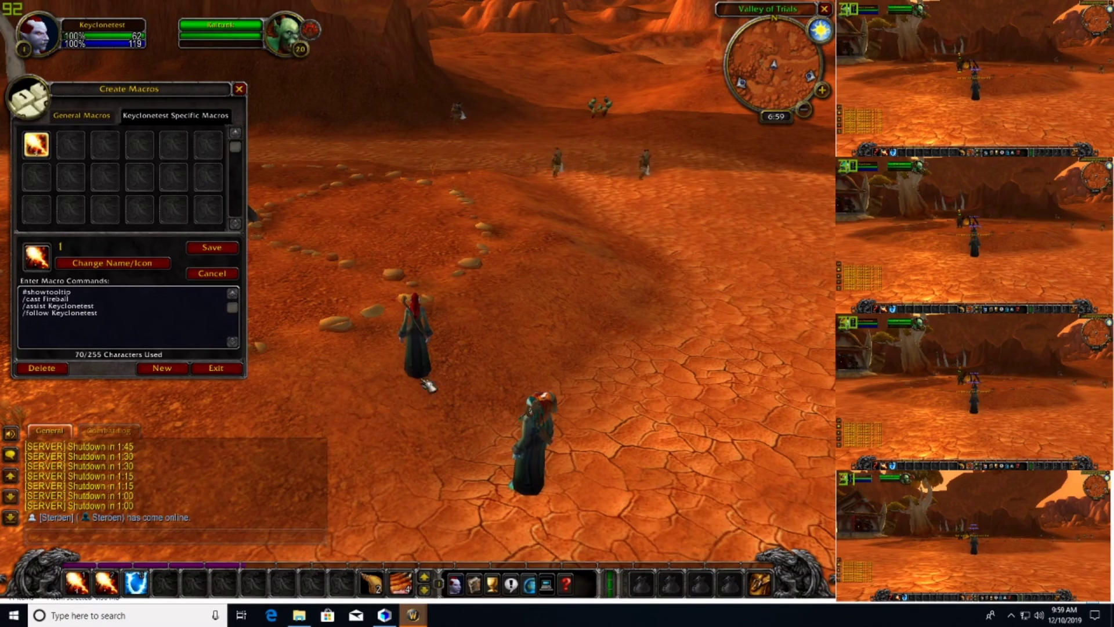
Run Keyclonetest forward along the campfire's stone ring with the other mages following behind
{"action": "left_click_drag", "start_coordinate": [480, 333], "coordinate": [500, 332]}
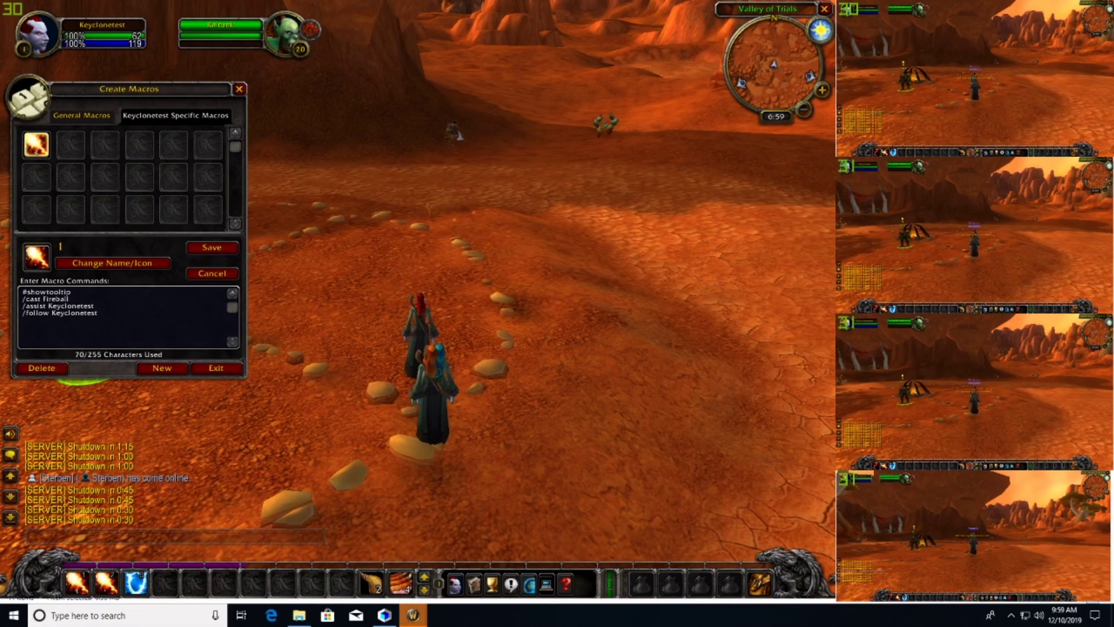
{"action": "key", "text": "w"}
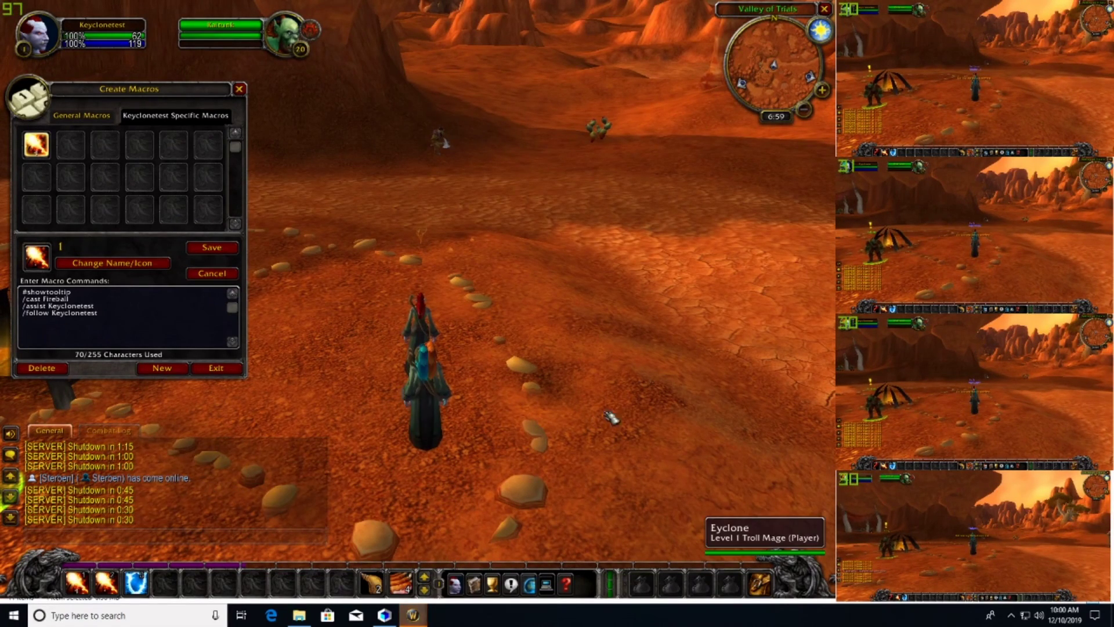
{"action": "key", "text": "w"}
{"action": "key", "text": "w"}
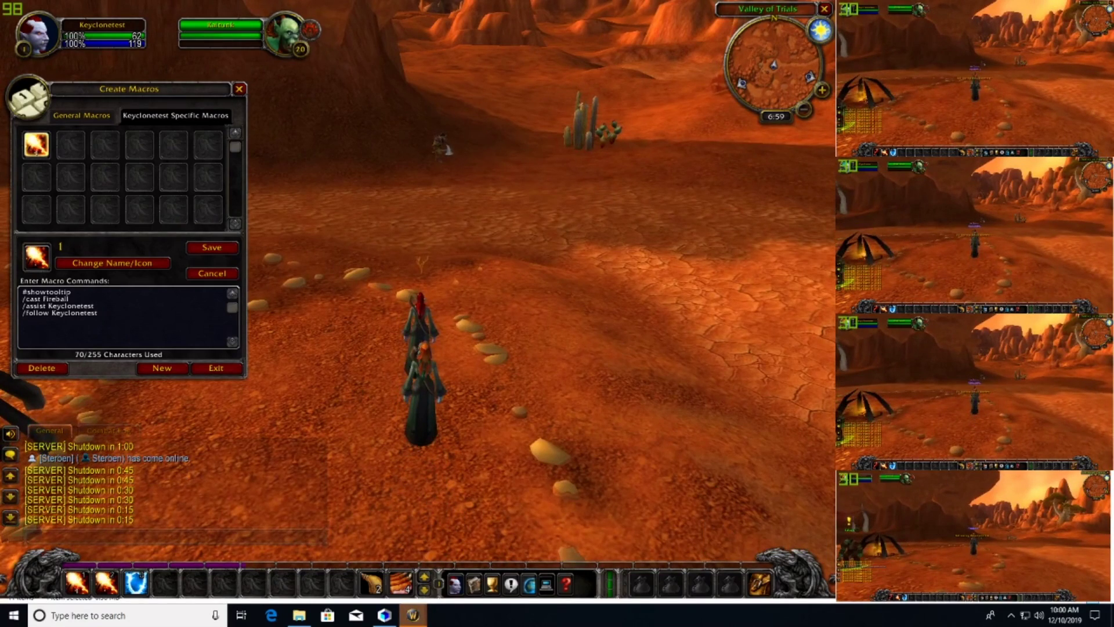